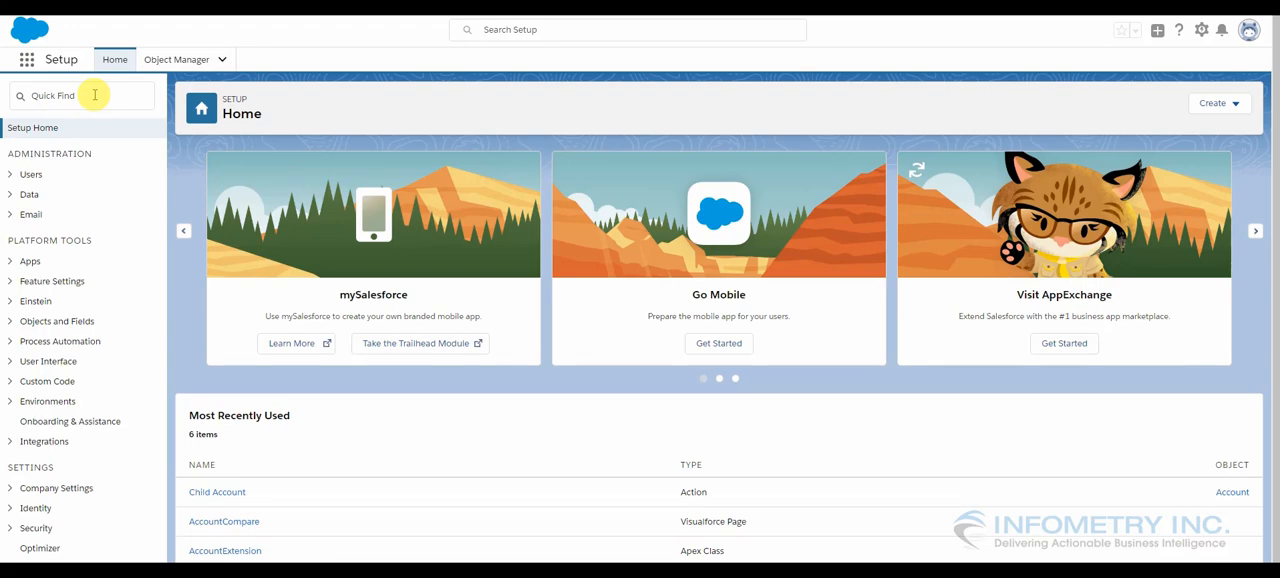
Search Setup for "visualforce" and open the AccountCompare page from the Visualforce Pages list
{"action": "left_click", "coordinate": [95, 95]}
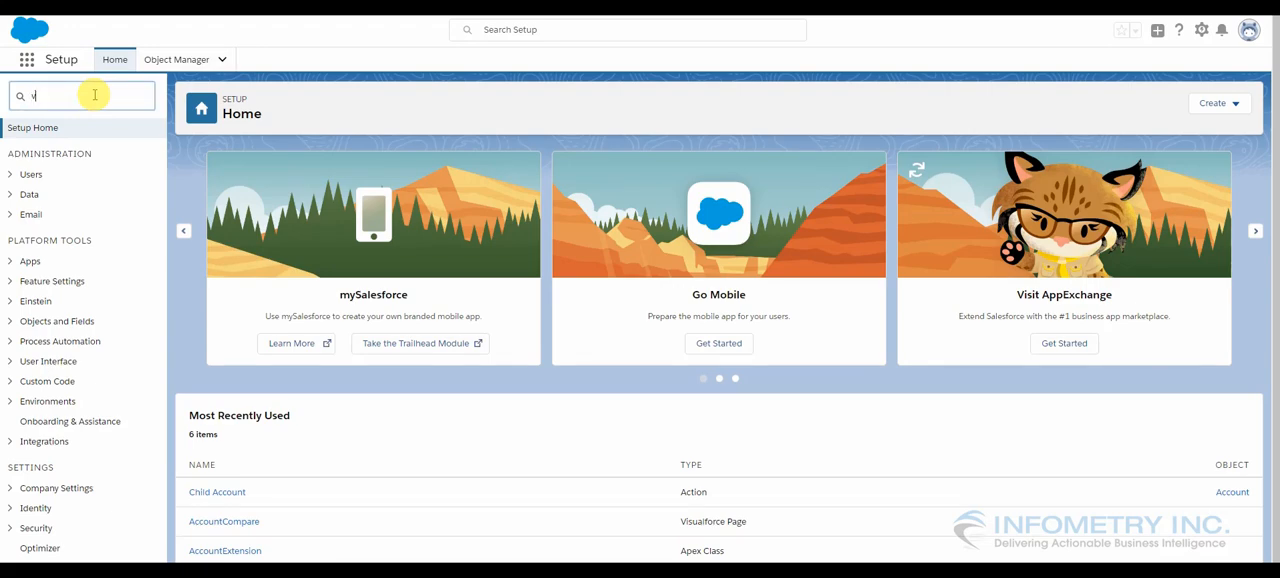
{"action": "type", "text": "visualforce"}
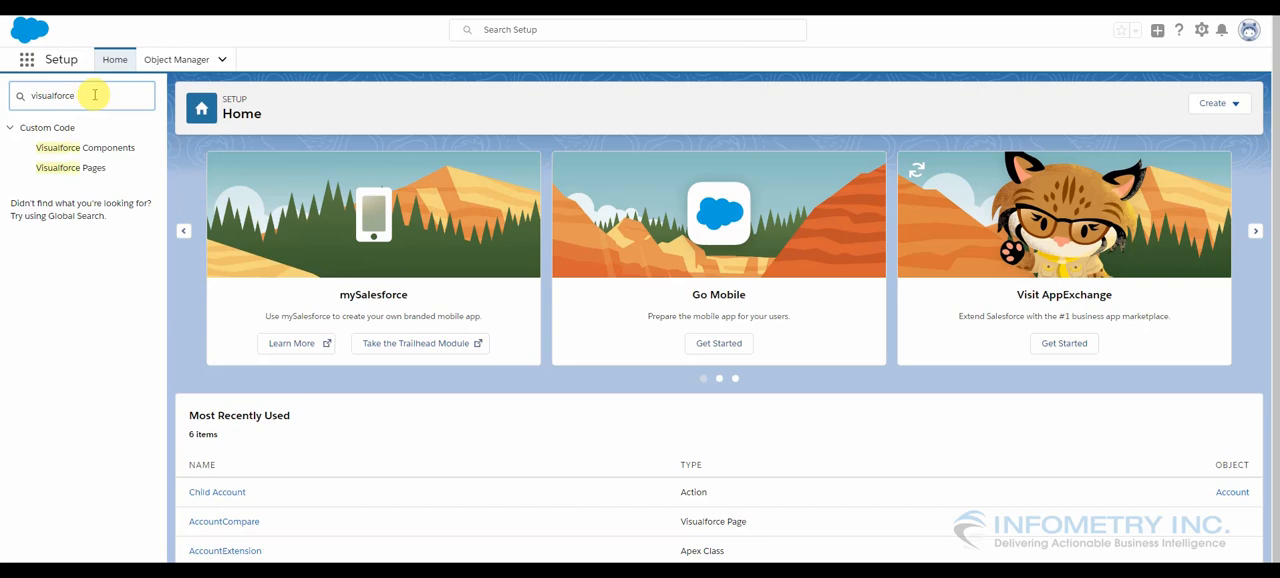
{"action": "left_click", "coordinate": [72, 170]}
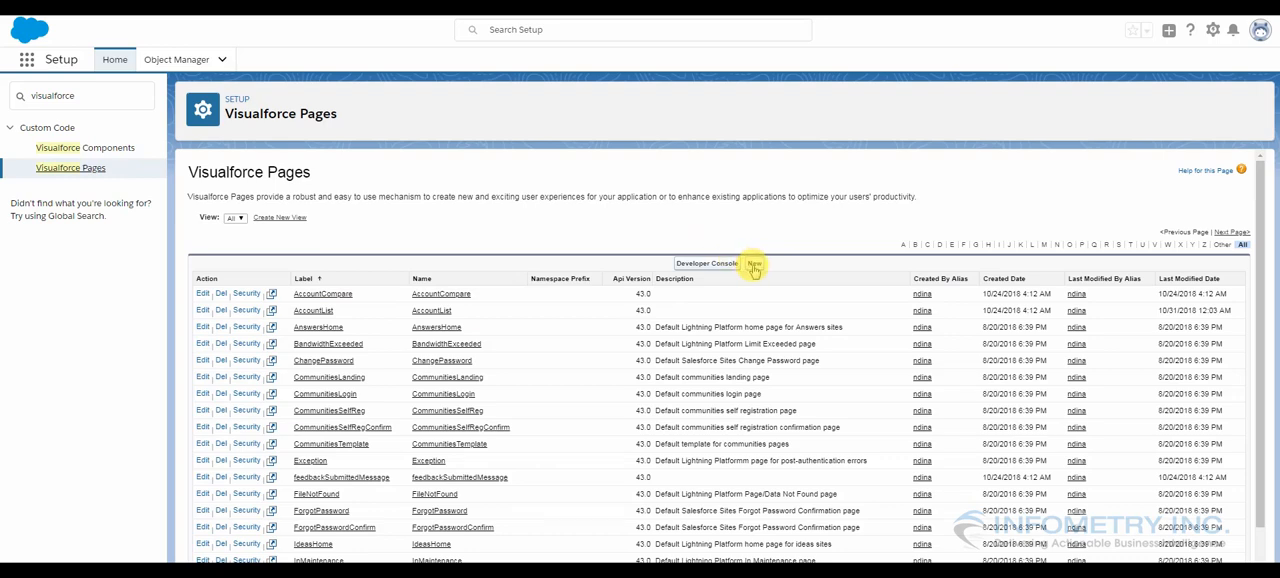
{"action": "left_click", "coordinate": [323, 294]}
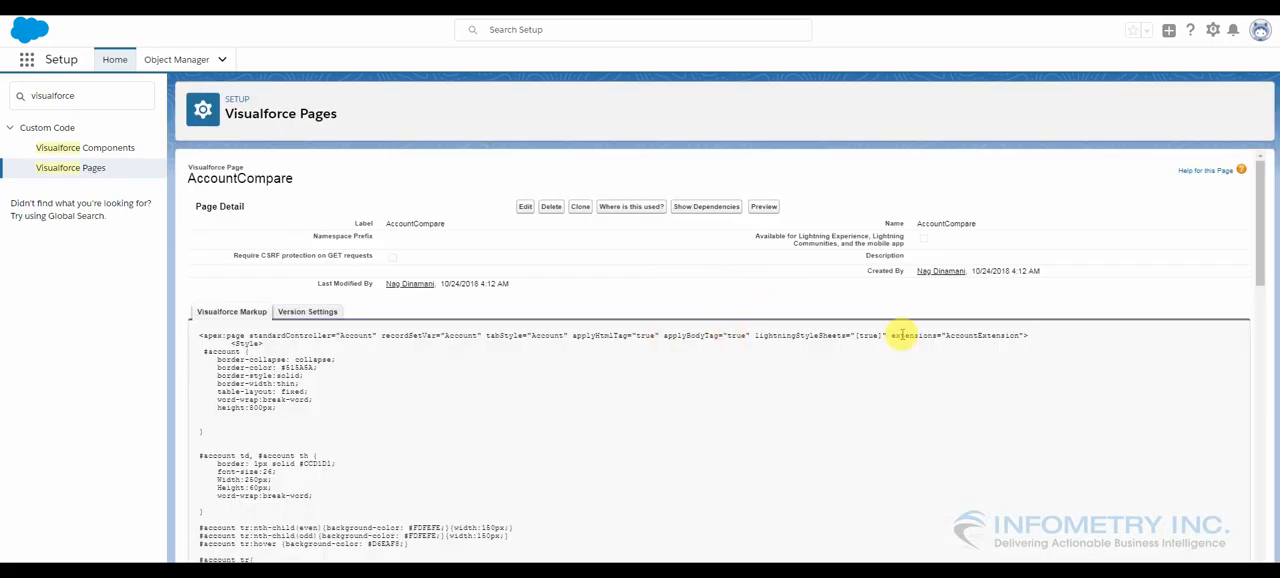
Examine the AccountCompare markup: the style block, the account table, the AccountExtension reference and the account name expression
{"action": "left_click_drag", "start_coordinate": [1258, 251], "coordinate": [1262, 308]}
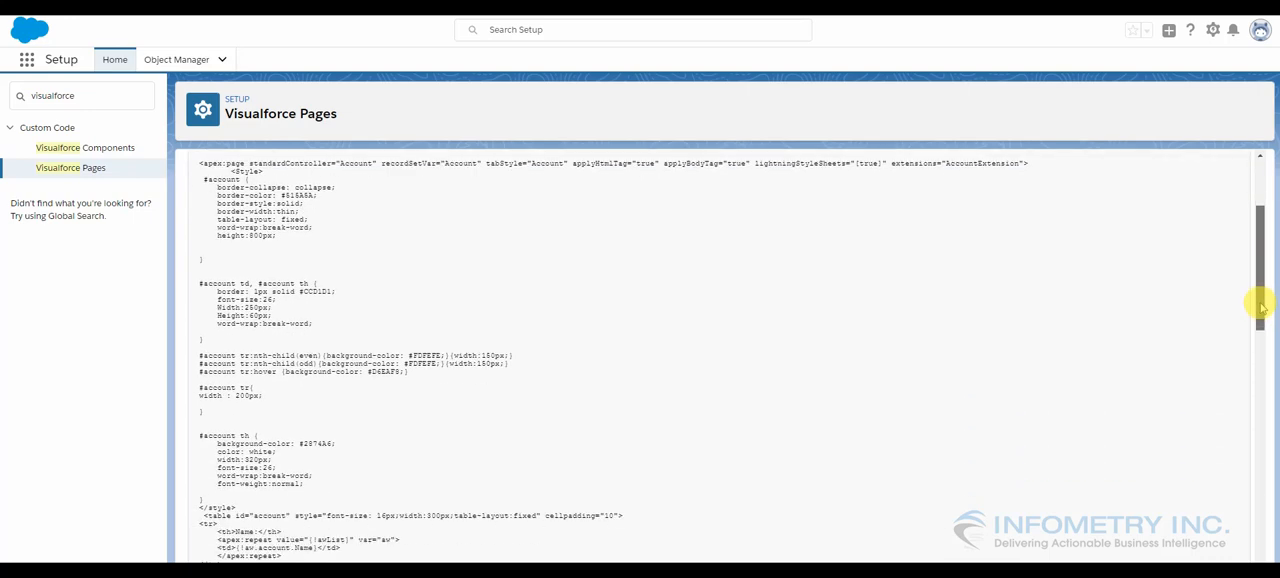
{"action": "left_click_drag", "start_coordinate": [1261, 308], "coordinate": [1258, 375]}
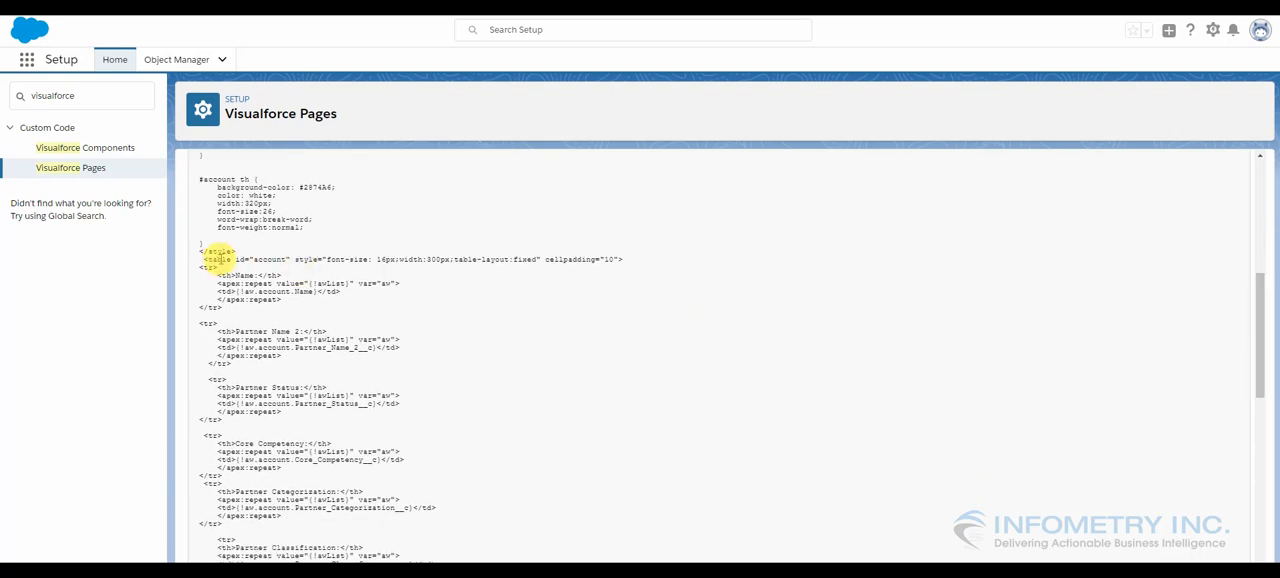
{"action": "left_click_drag", "start_coordinate": [205, 260], "coordinate": [236, 252]}
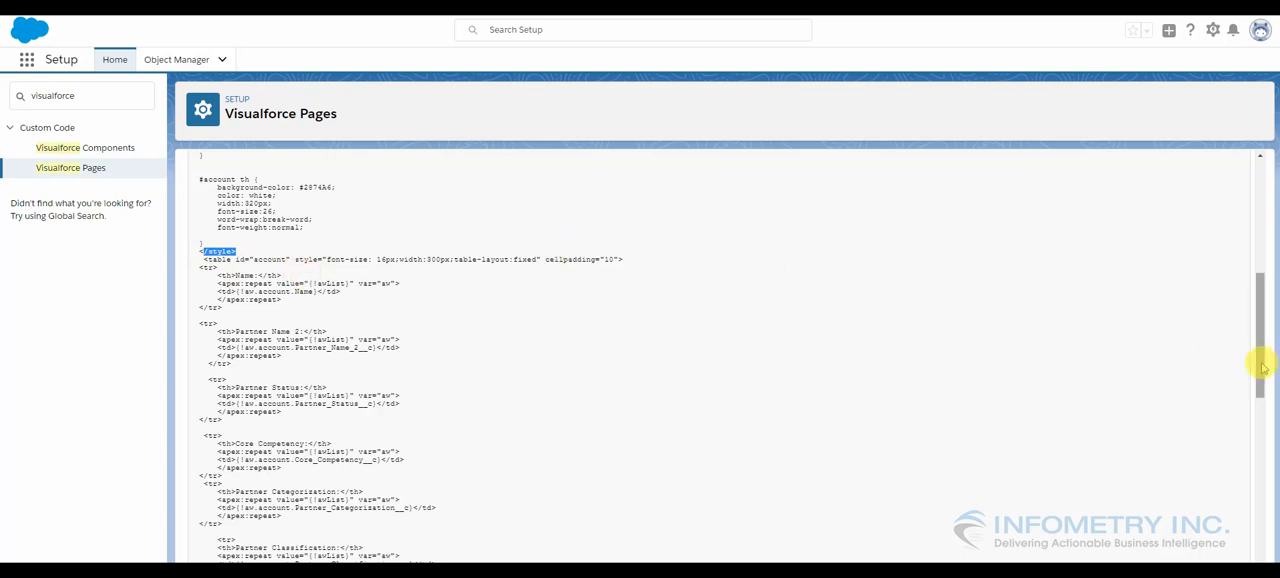
{"action": "left_click_drag", "start_coordinate": [1262, 368], "coordinate": [1260, 277]}
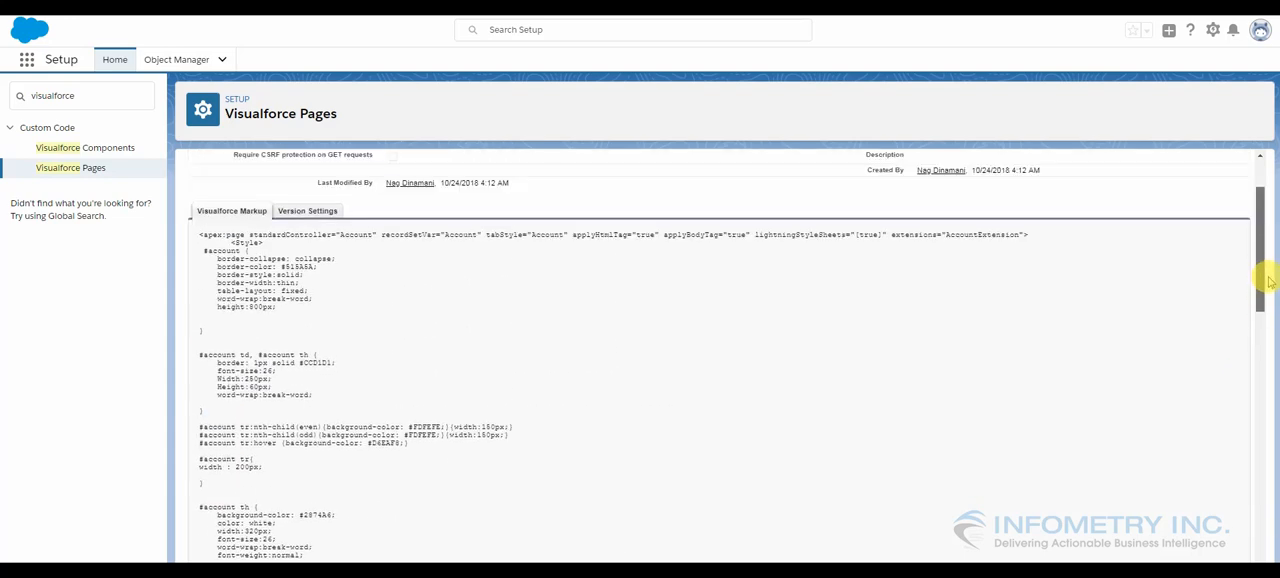
{"action": "double_click", "coordinate": [985, 234]}
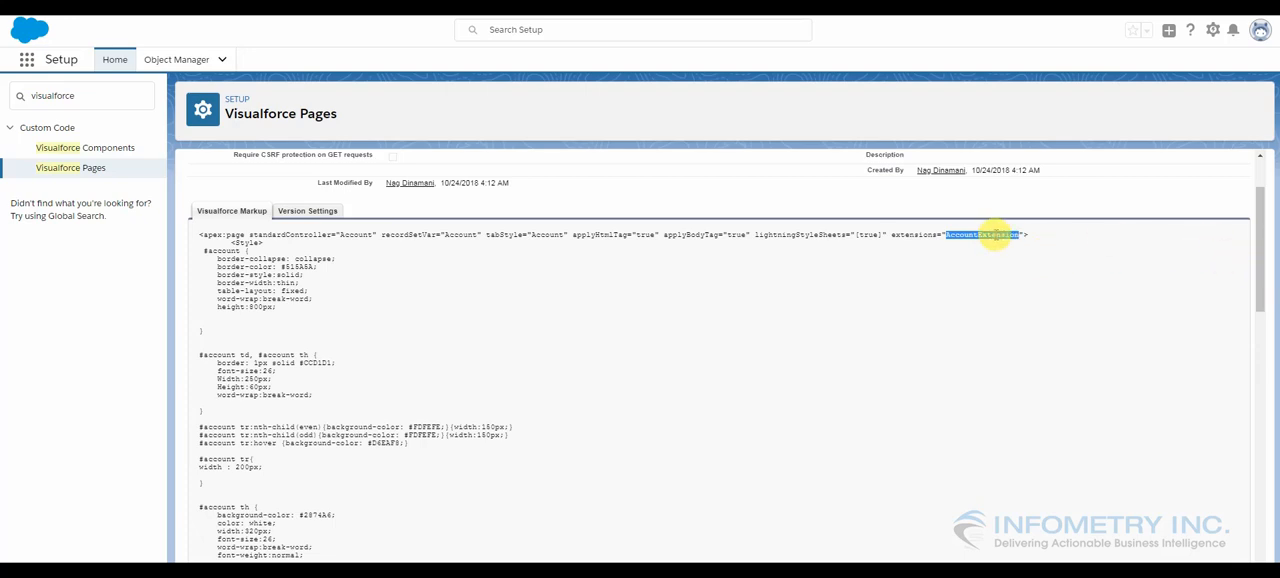
{"action": "left_click_drag", "start_coordinate": [1250, 263], "coordinate": [1238, 352]}
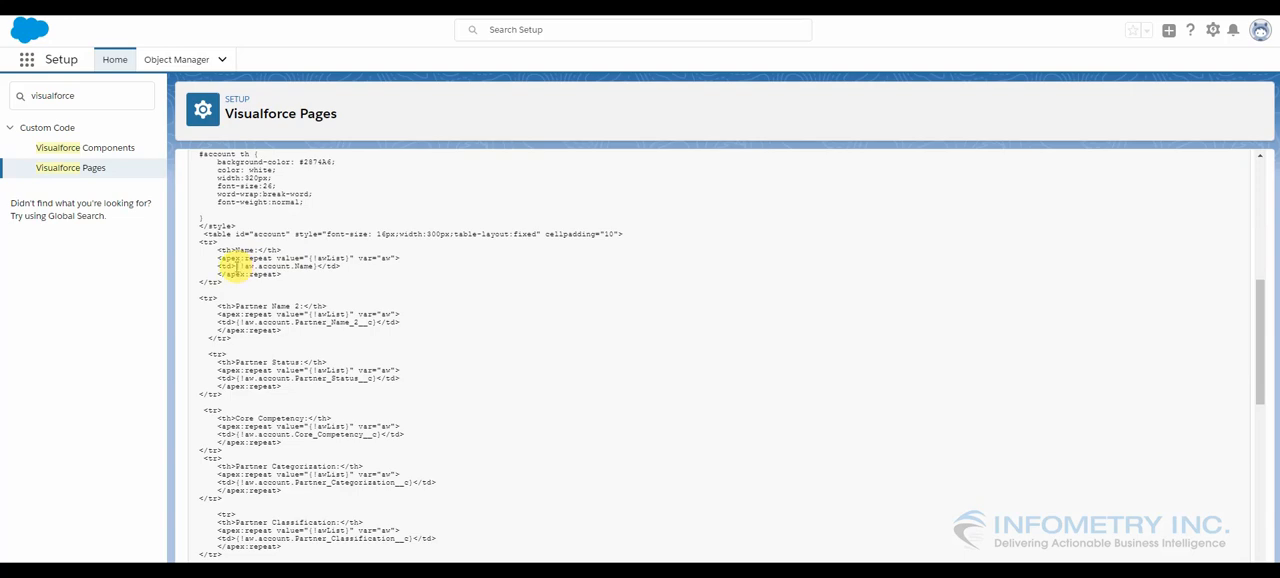
{"action": "left_click_drag", "start_coordinate": [237, 266], "coordinate": [310, 266]}
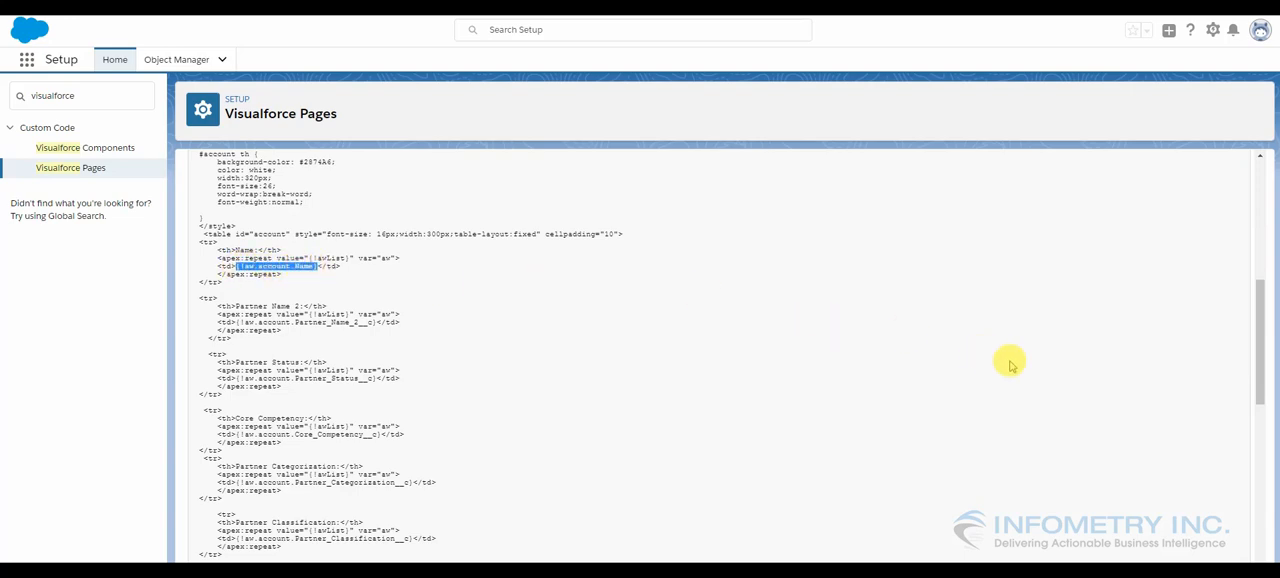
{"action": "left_click_drag", "start_coordinate": [1262, 350], "coordinate": [1261, 168]}
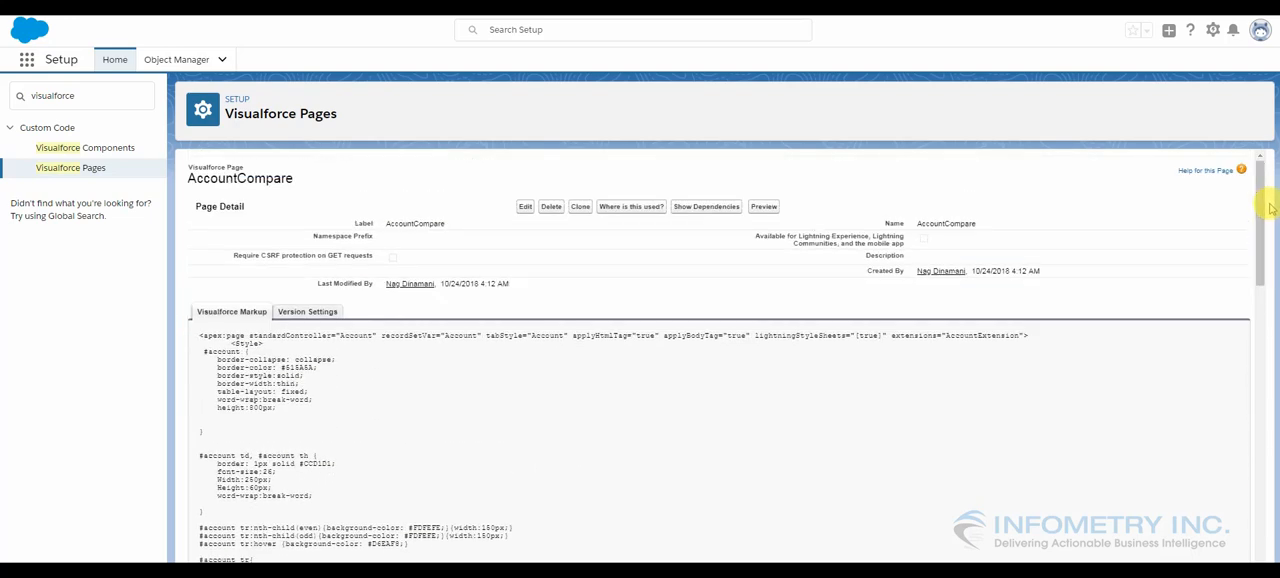
Search Setup for "apex", open the AccountExtension class from Apex Classes and review its class body
{"action": "left_click", "coordinate": [90, 100]}
{"action": "left_click_drag", "start_coordinate": [90, 100], "coordinate": [32, 96]}
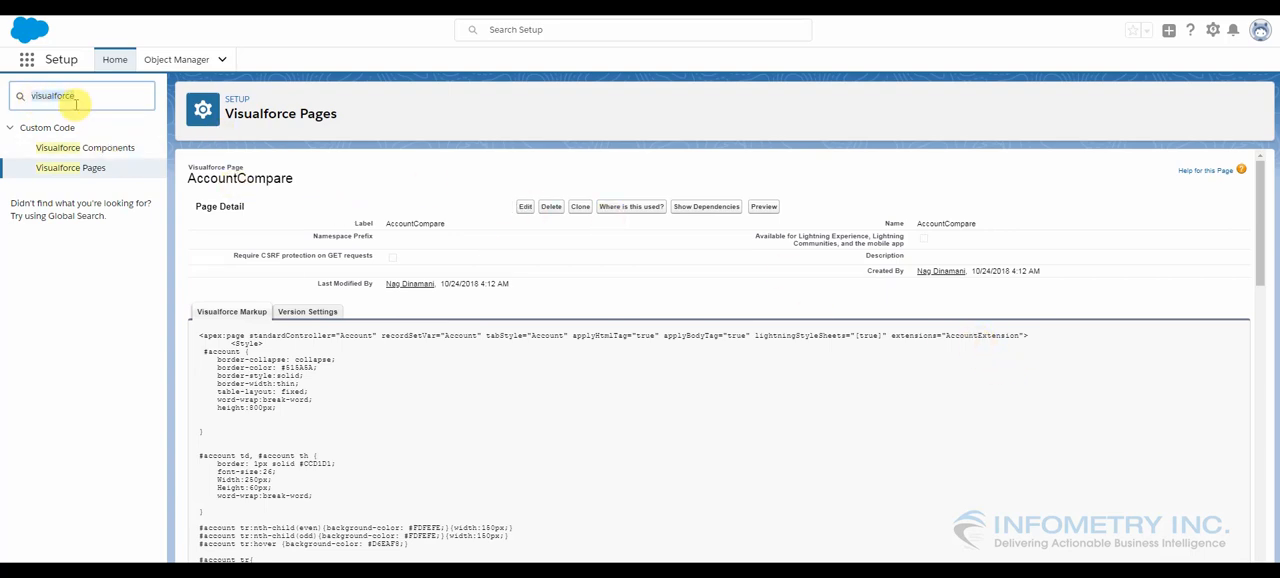
{"action": "key", "text": "BackSpace"}
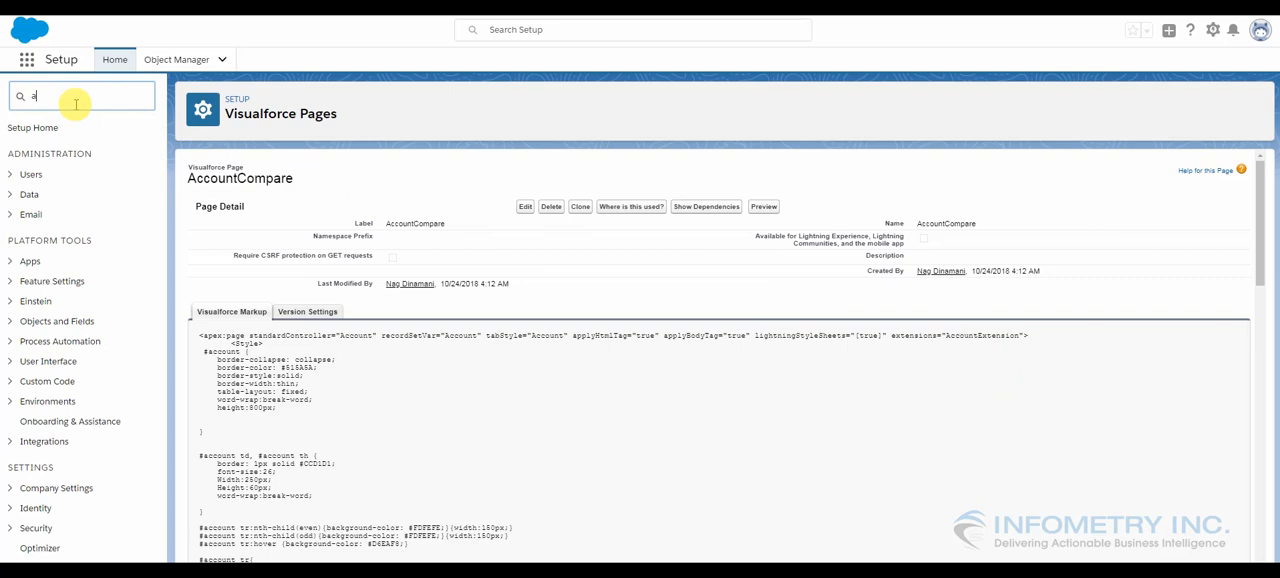
{"action": "type", "text": "apex"}
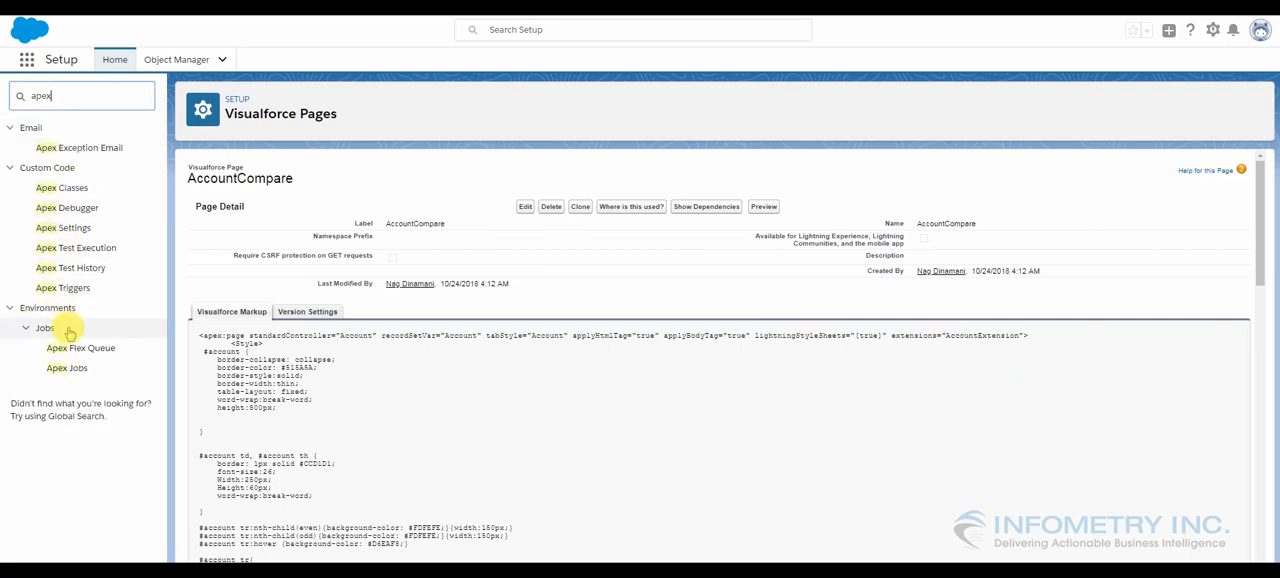
{"action": "left_click", "coordinate": [68, 330]}
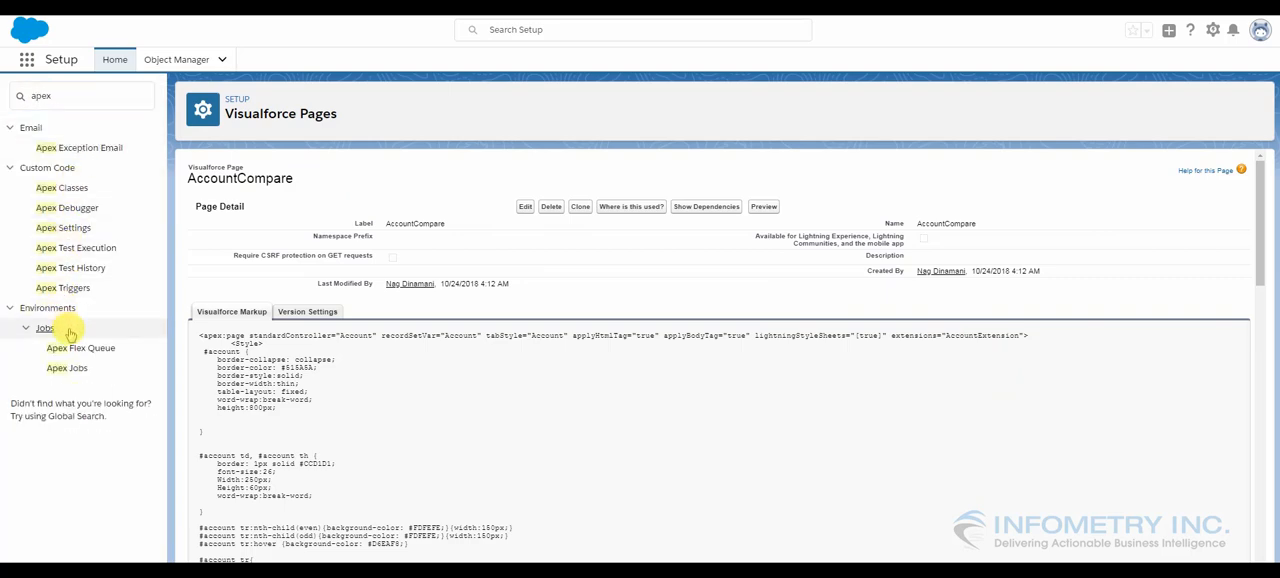
{"action": "left_click", "coordinate": [65, 194]}
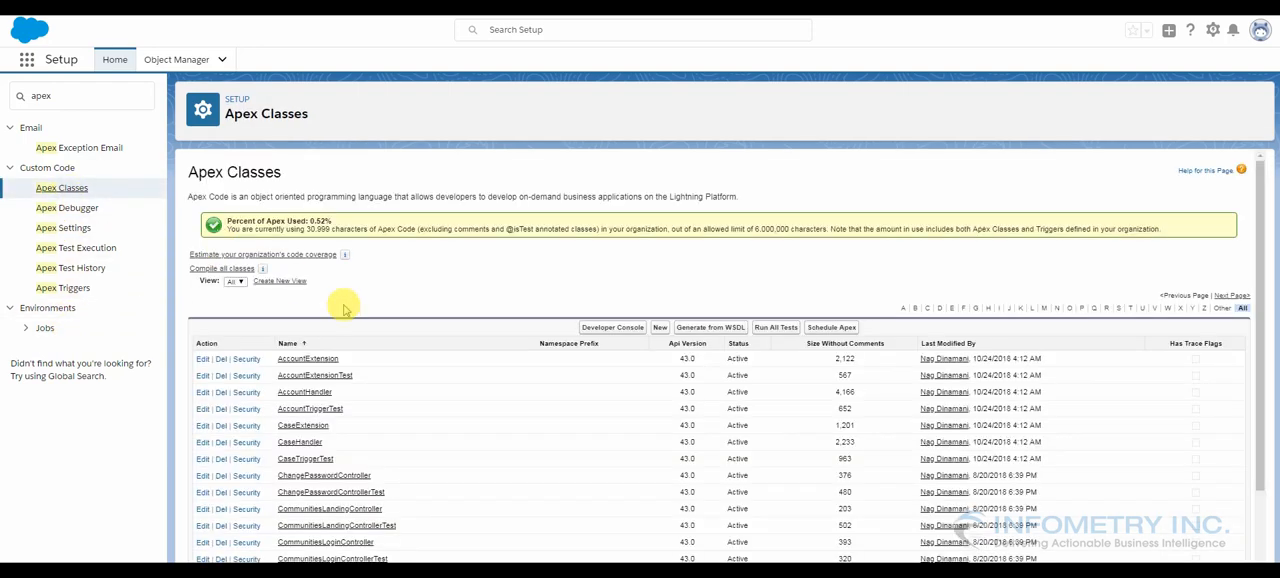
{"action": "left_click", "coordinate": [308, 359]}
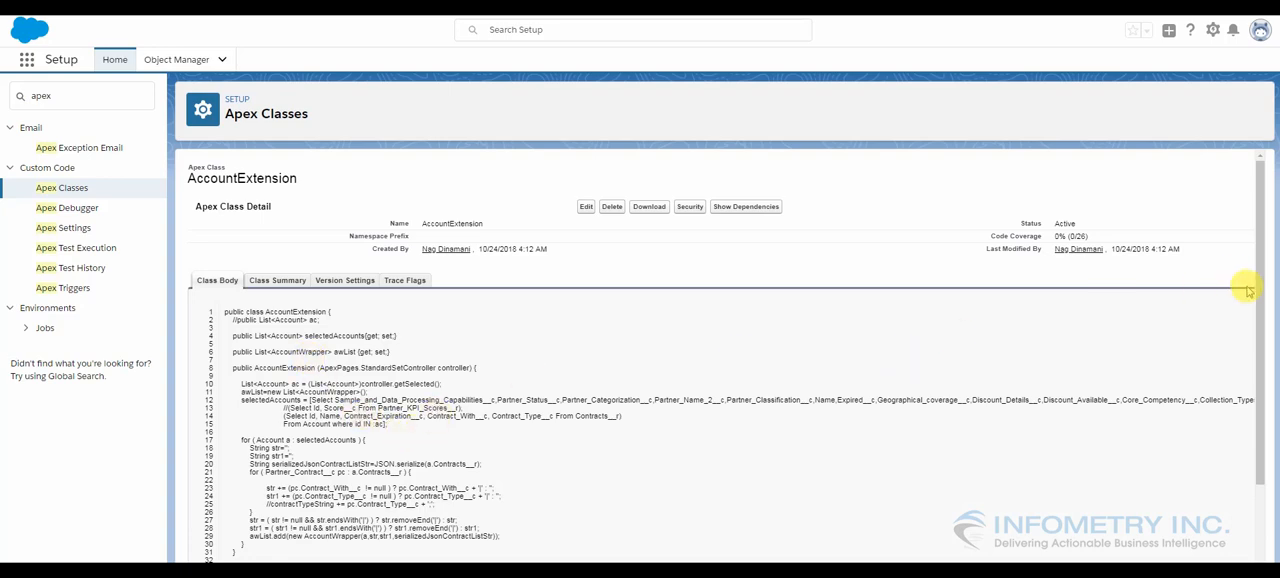
{"action": "left_click_drag", "start_coordinate": [1258, 295], "coordinate": [1252, 341]}
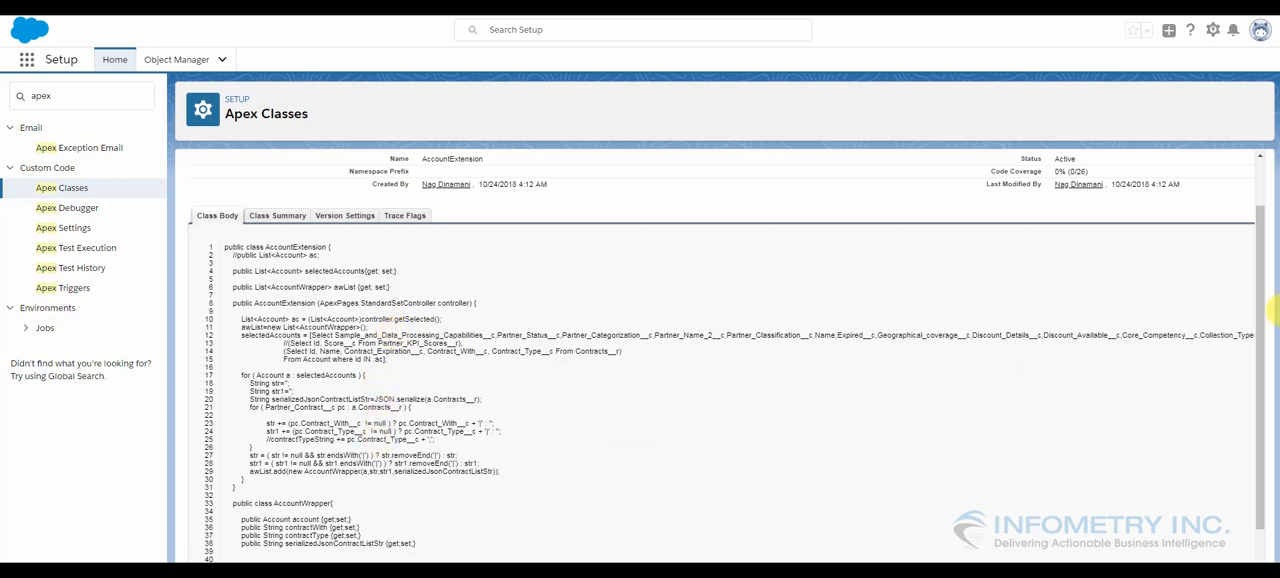
{"action": "left_click_drag", "start_coordinate": [1258, 318], "coordinate": [1257, 265]}
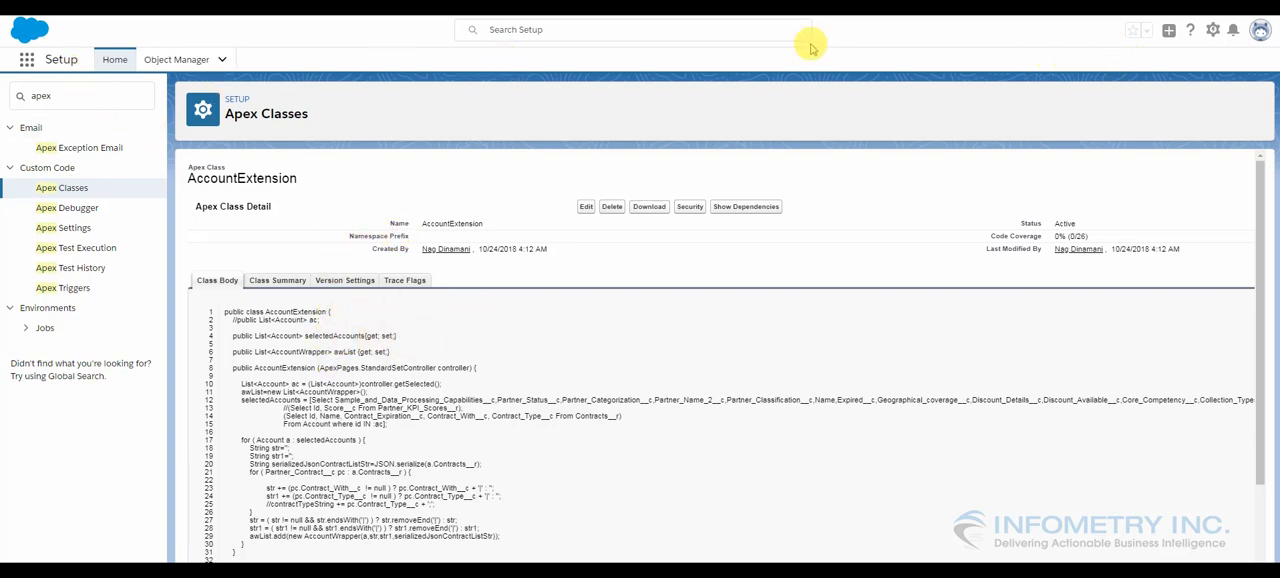
Open the custom Compare button among the Account object's buttons, links and actions in Object Manager
{"action": "left_click", "coordinate": [185, 60]}
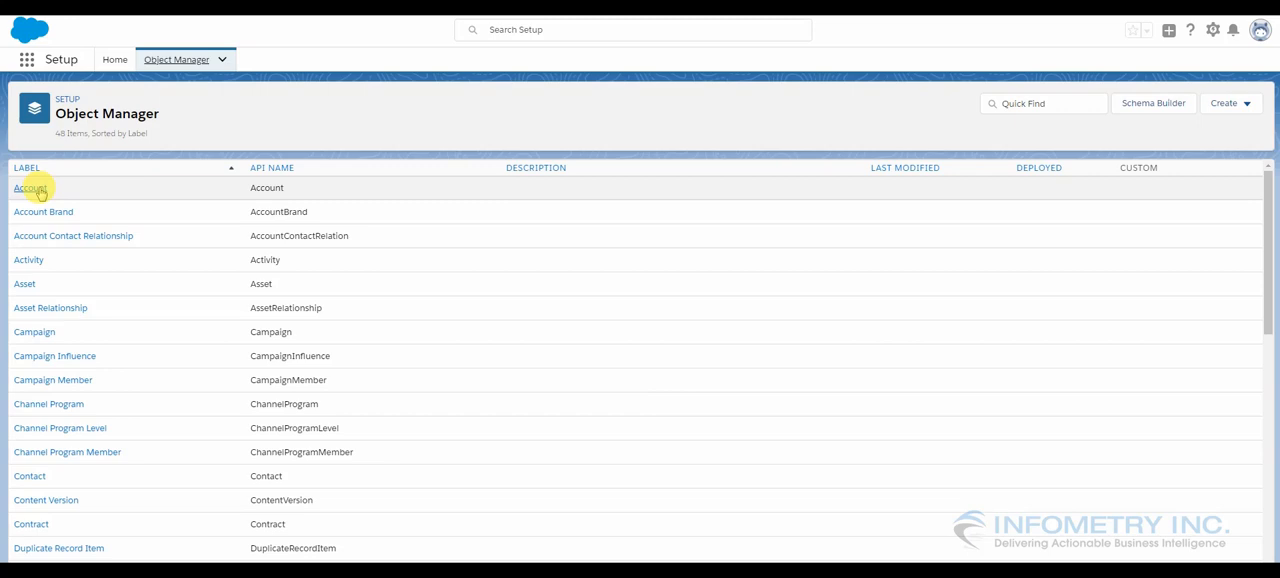
{"action": "left_click", "coordinate": [37, 190]}
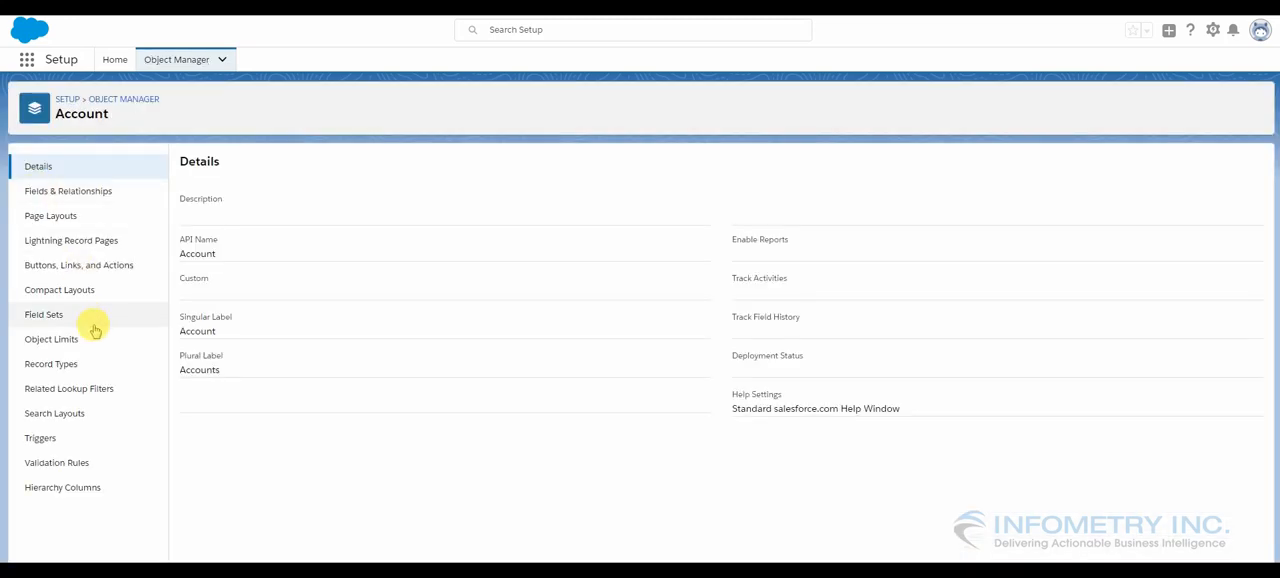
{"action": "left_click", "coordinate": [76, 266]}
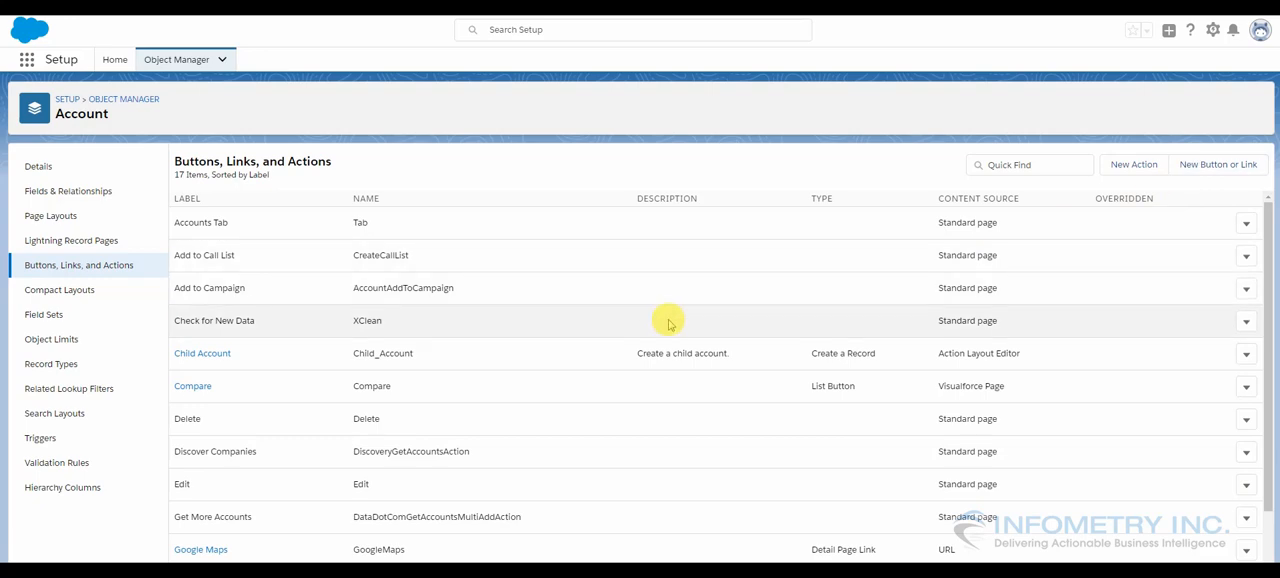
{"action": "left_click", "coordinate": [200, 388]}
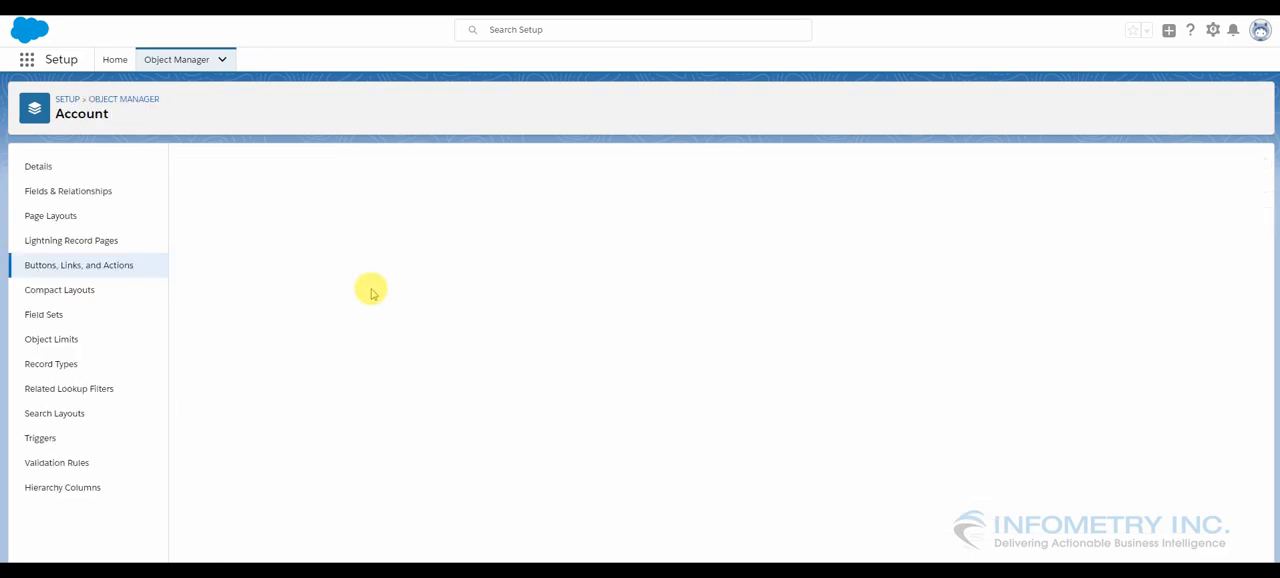
Open the Compare button for editing, inspect its Behavior and Content Source options, and leave without saving
{"action": "left_click", "coordinate": [523, 213]}
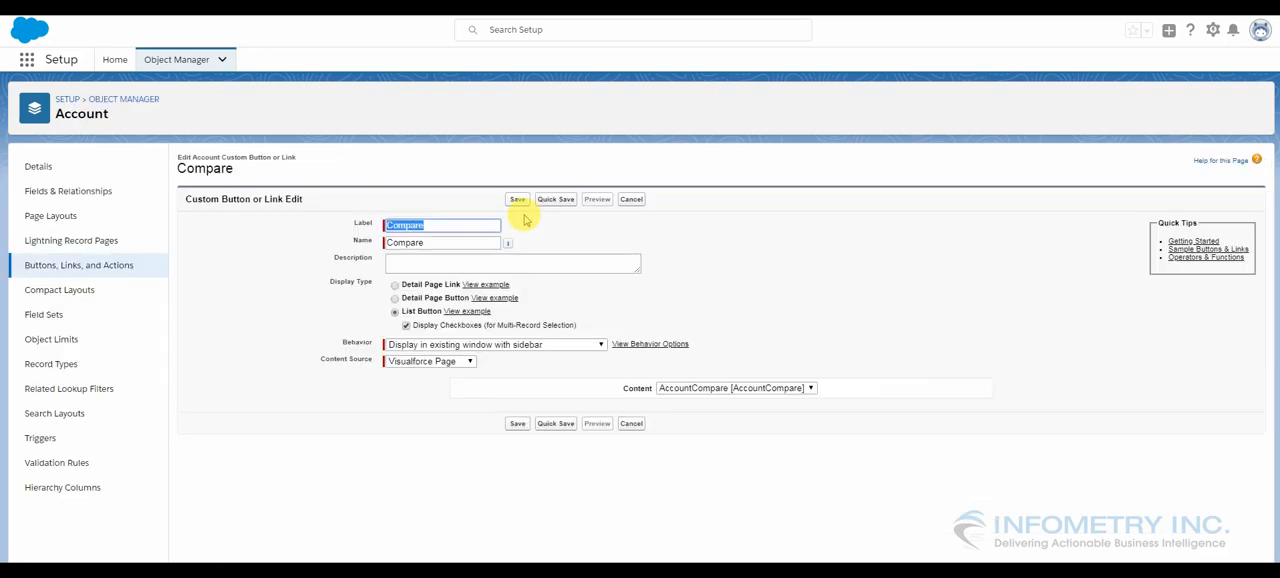
{"action": "left_click", "coordinate": [445, 229]}
{"action": "left_click", "coordinate": [444, 213]}
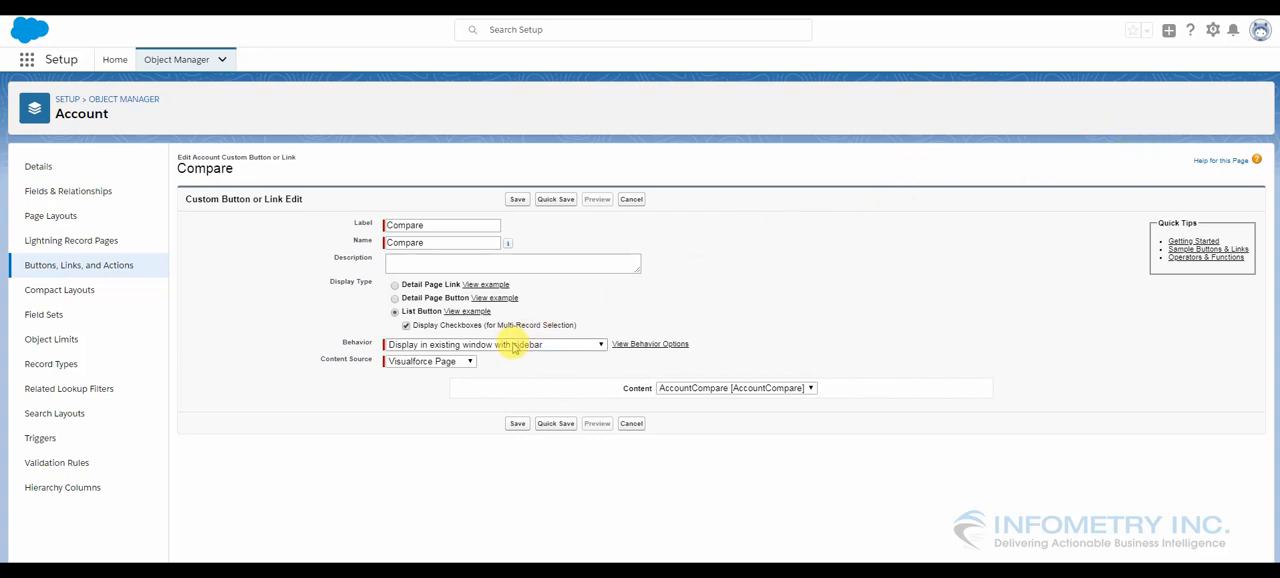
{"action": "left_click", "coordinate": [514, 345]}
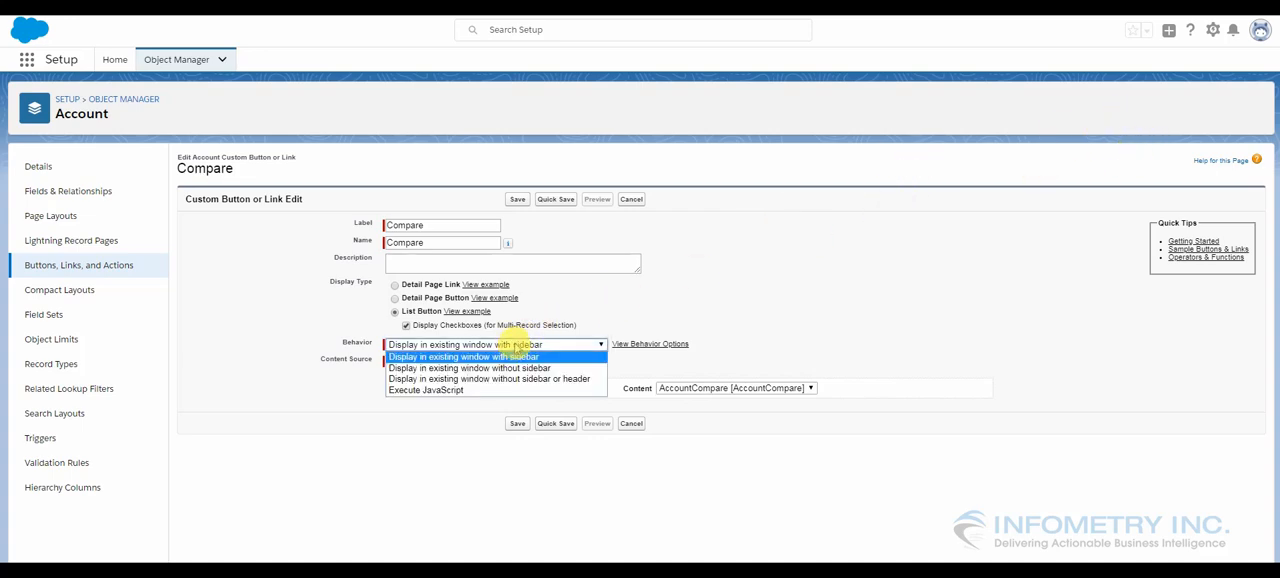
{"action": "left_click", "coordinate": [515, 345]}
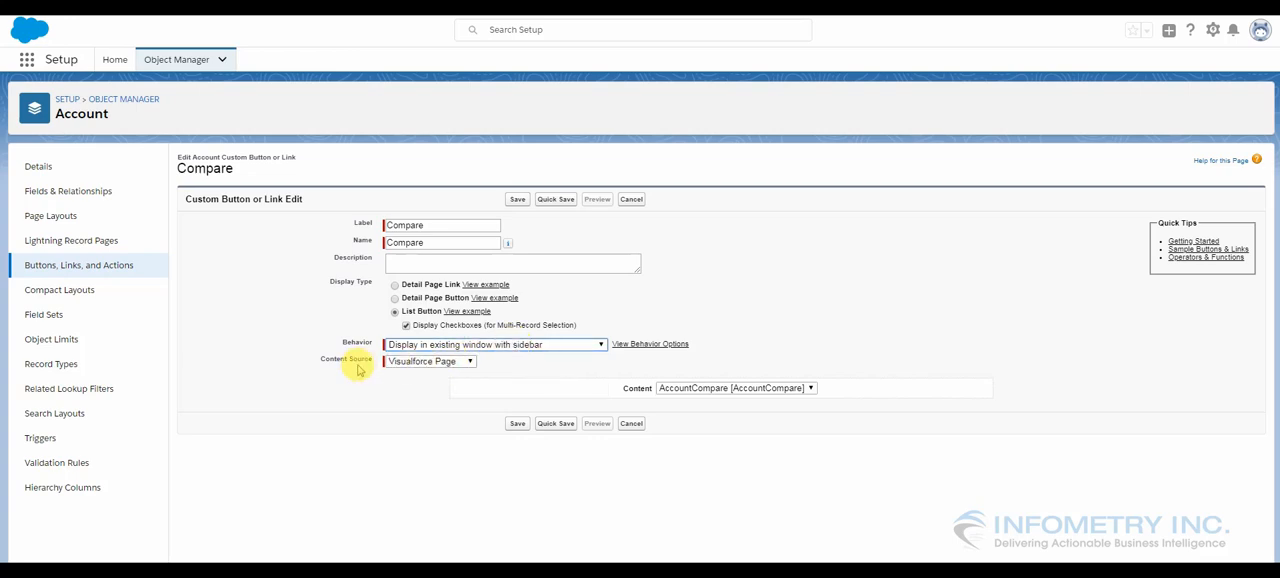
{"action": "left_click", "coordinate": [403, 361]}
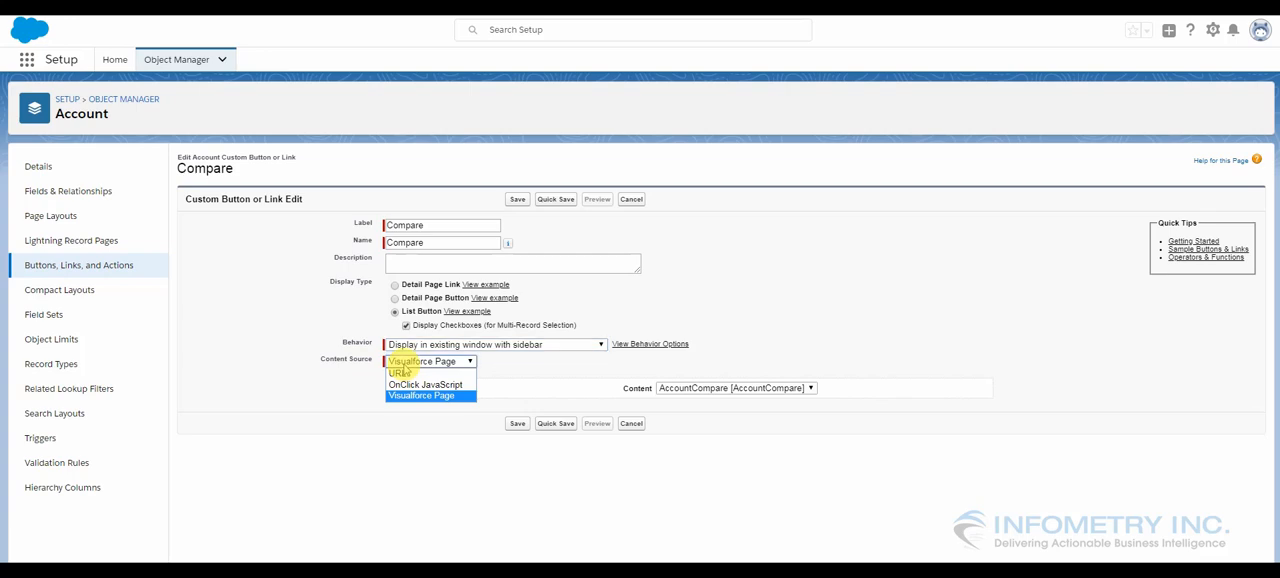
{"action": "left_click", "coordinate": [405, 365]}
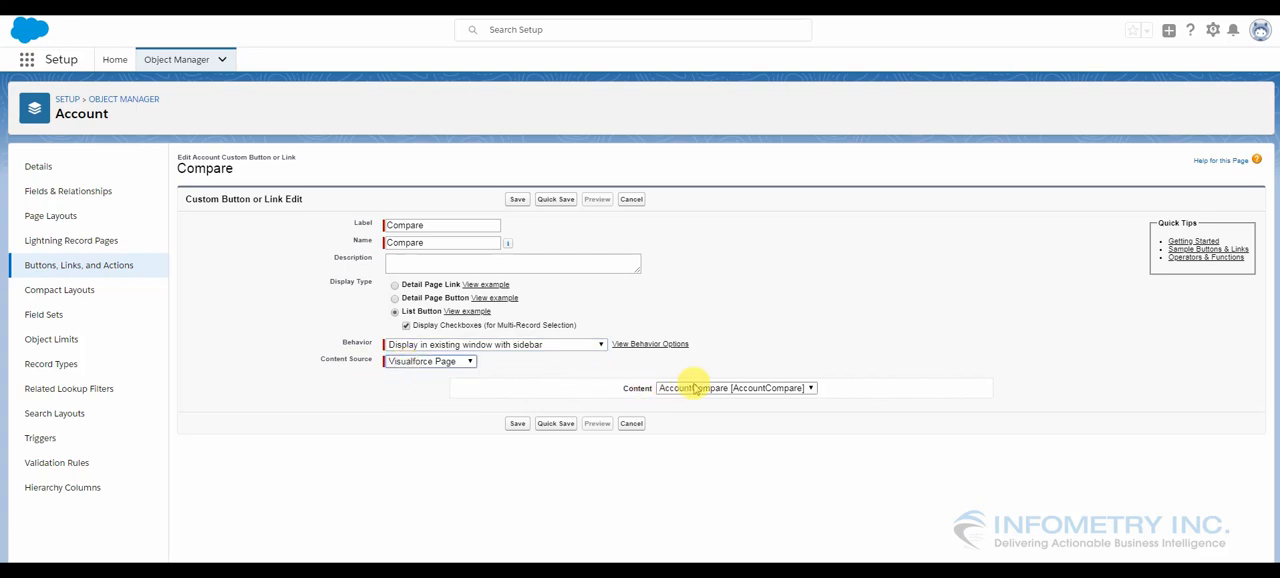
{"action": "left_click", "coordinate": [631, 424]}
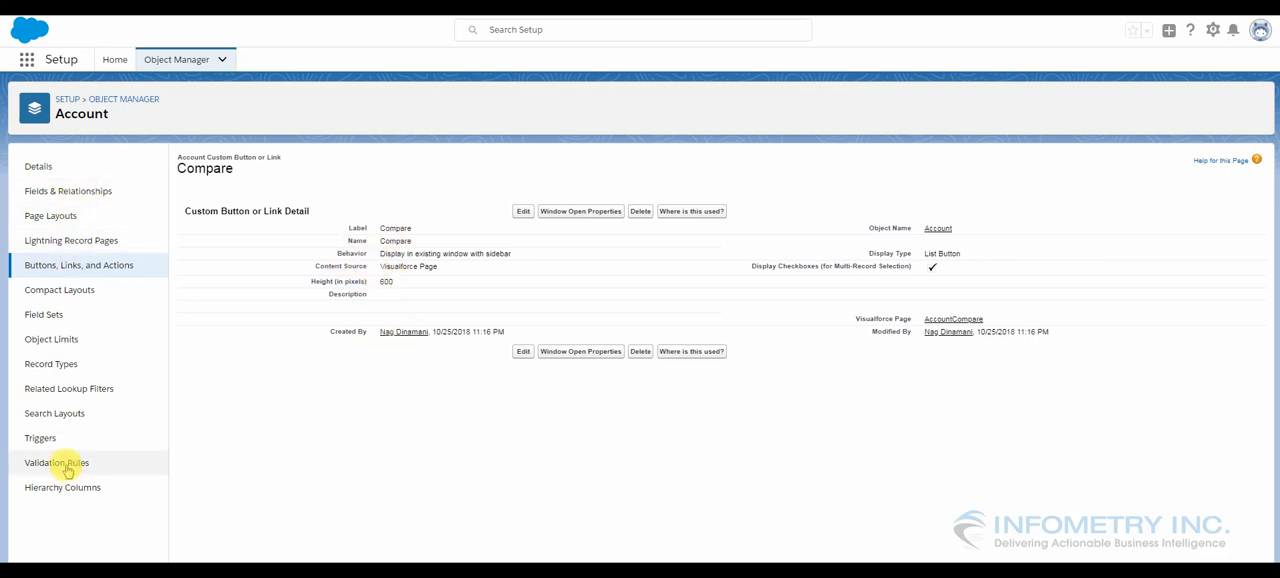
Review the standard and custom buttons in the Account object's List View search layout, then return to the PRM App's Accounts list
{"action": "left_click", "coordinate": [57, 416]}
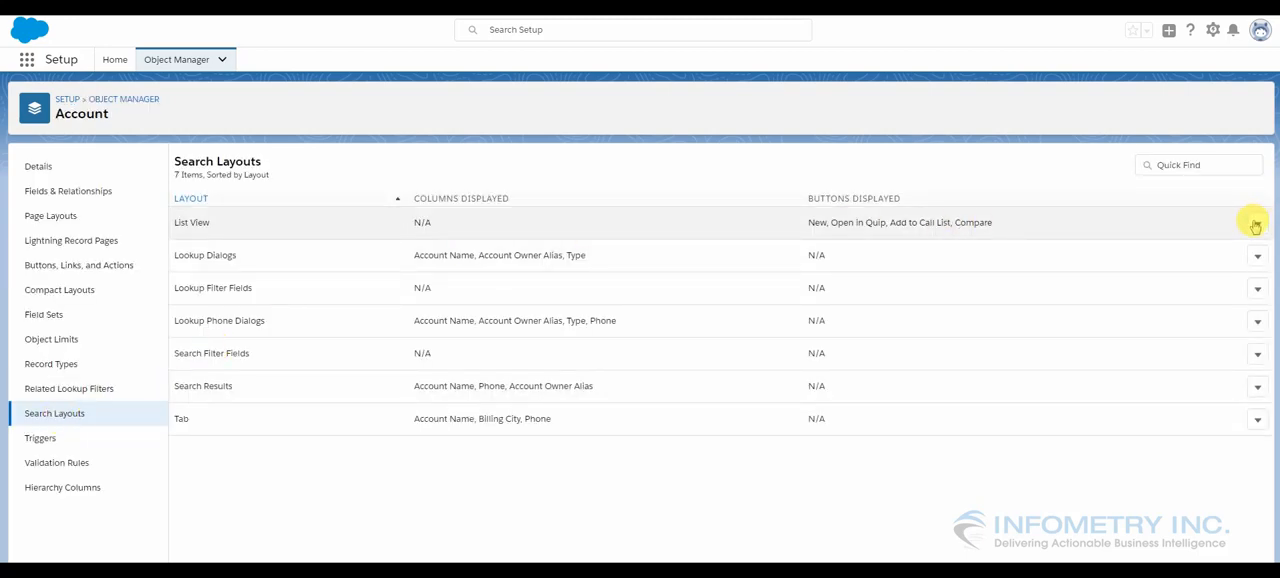
{"action": "left_click", "coordinate": [1257, 226]}
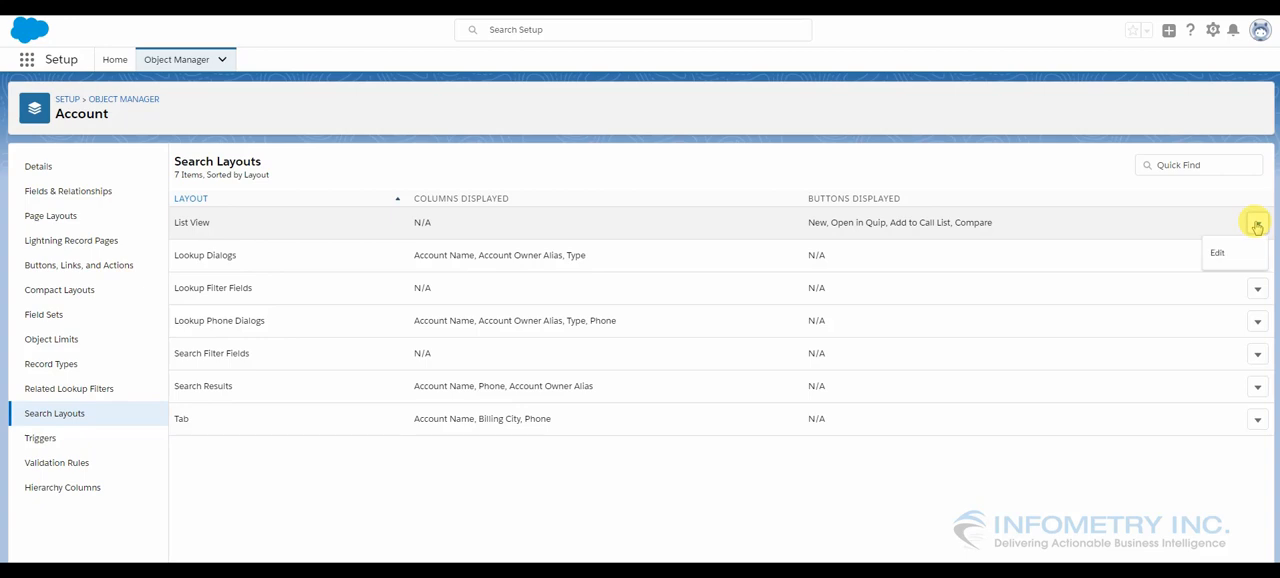
{"action": "left_click", "coordinate": [1218, 258]}
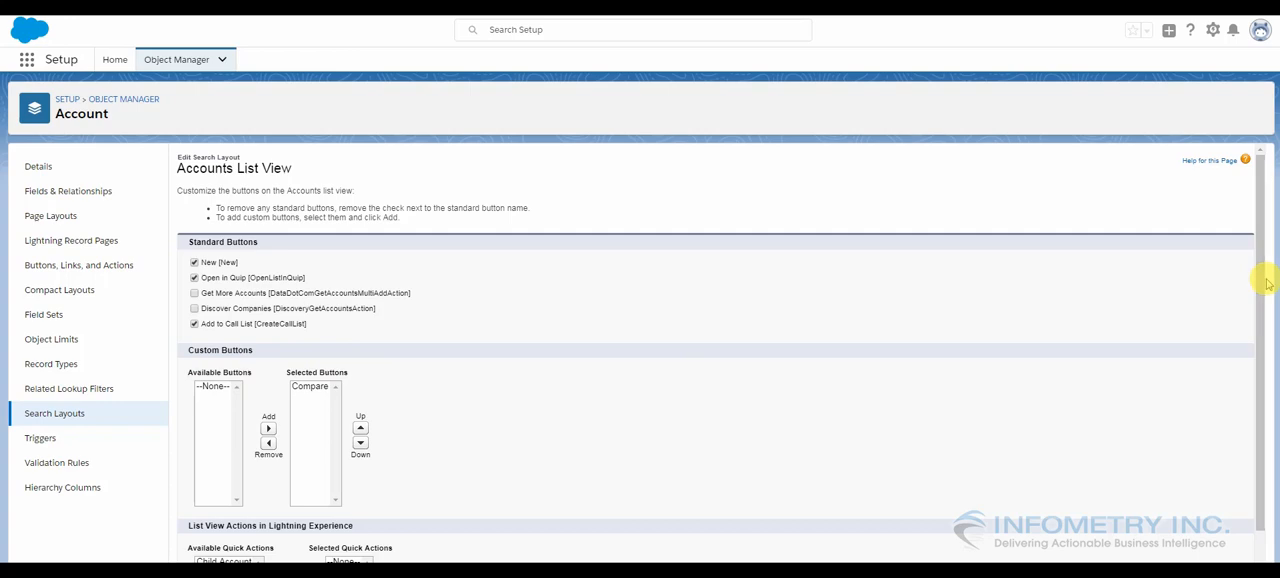
{"action": "left_click_drag", "start_coordinate": [1260, 343], "coordinate": [1247, 461]}
{"action": "scroll", "coordinate": [1243, 400], "scroll_direction": "up", "scroll_amount": 2}
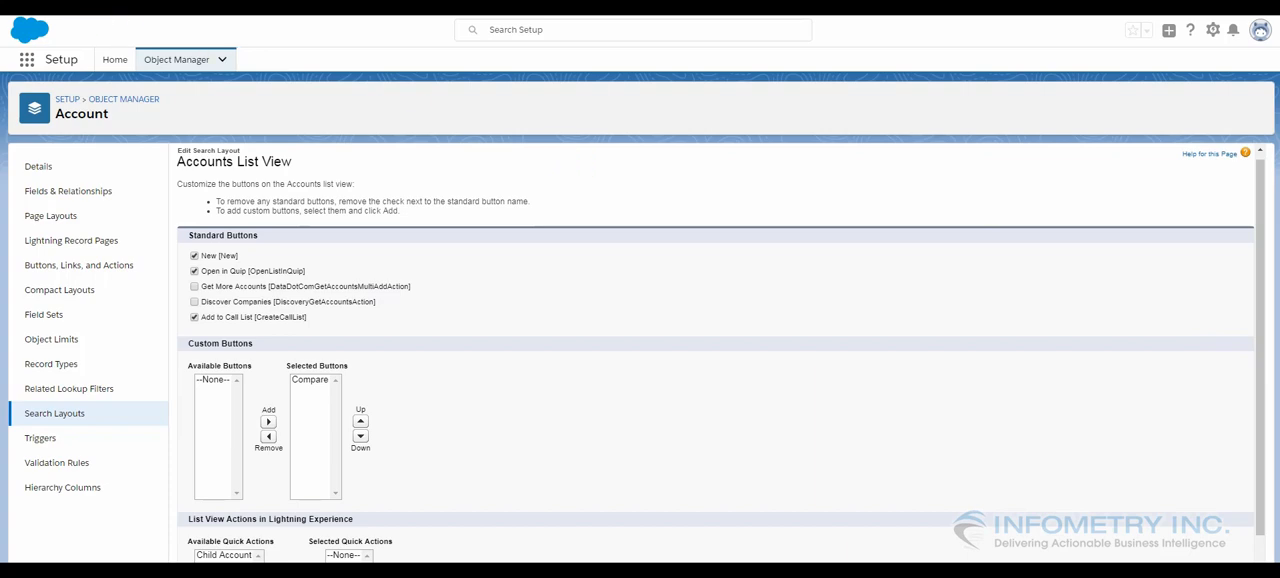
{"action": "key", "text": "alt+Left"}
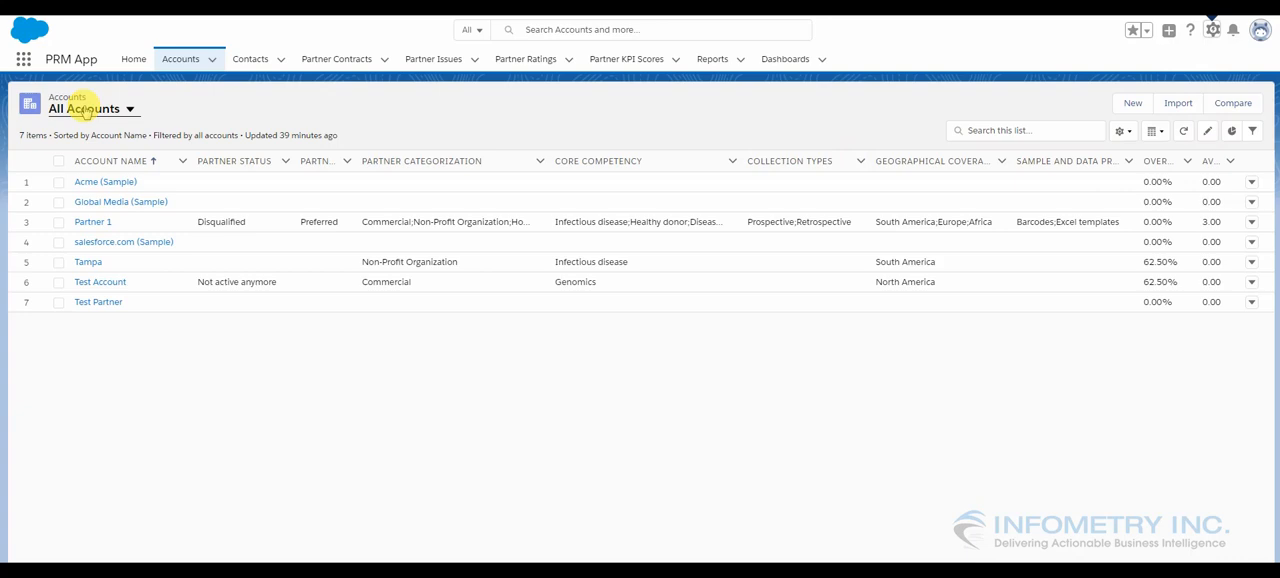
Check the Accounts list in the Recently Viewed and My Accounts list views, and return to All Accounts
{"action": "left_click", "coordinate": [85, 110]}
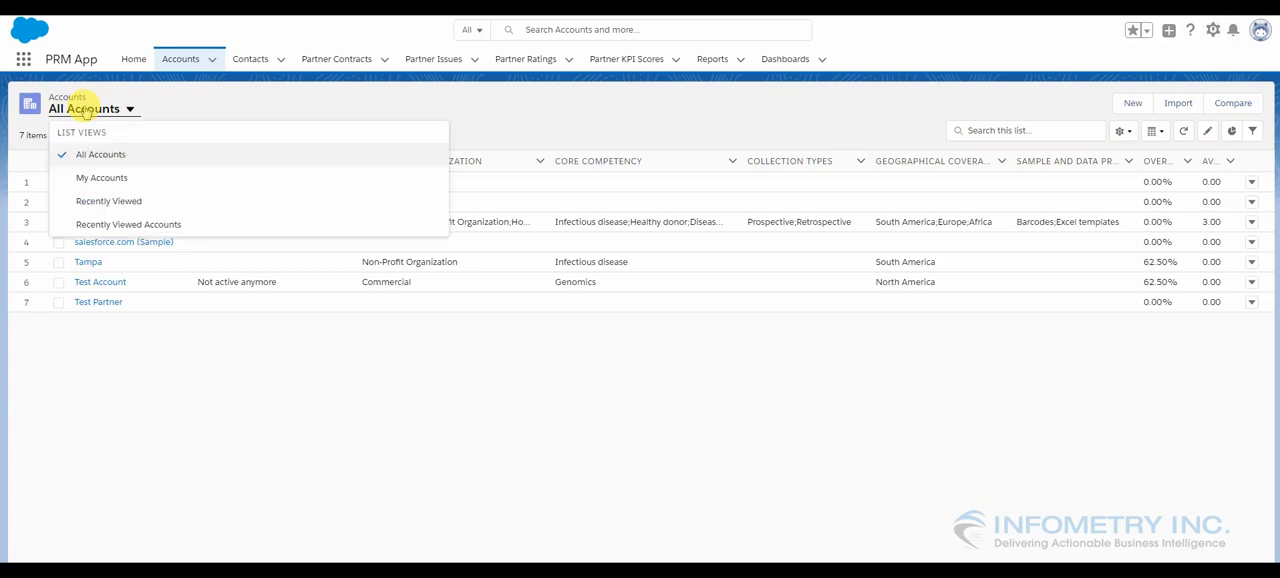
{"action": "left_click", "coordinate": [95, 201]}
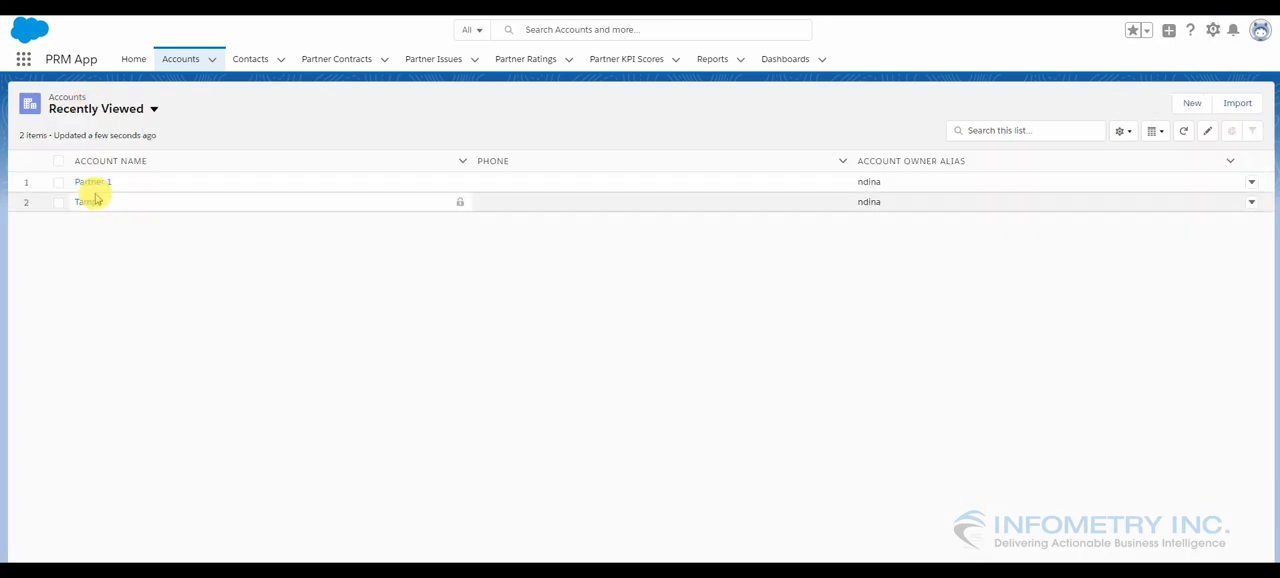
{"action": "left_click", "coordinate": [108, 110]}
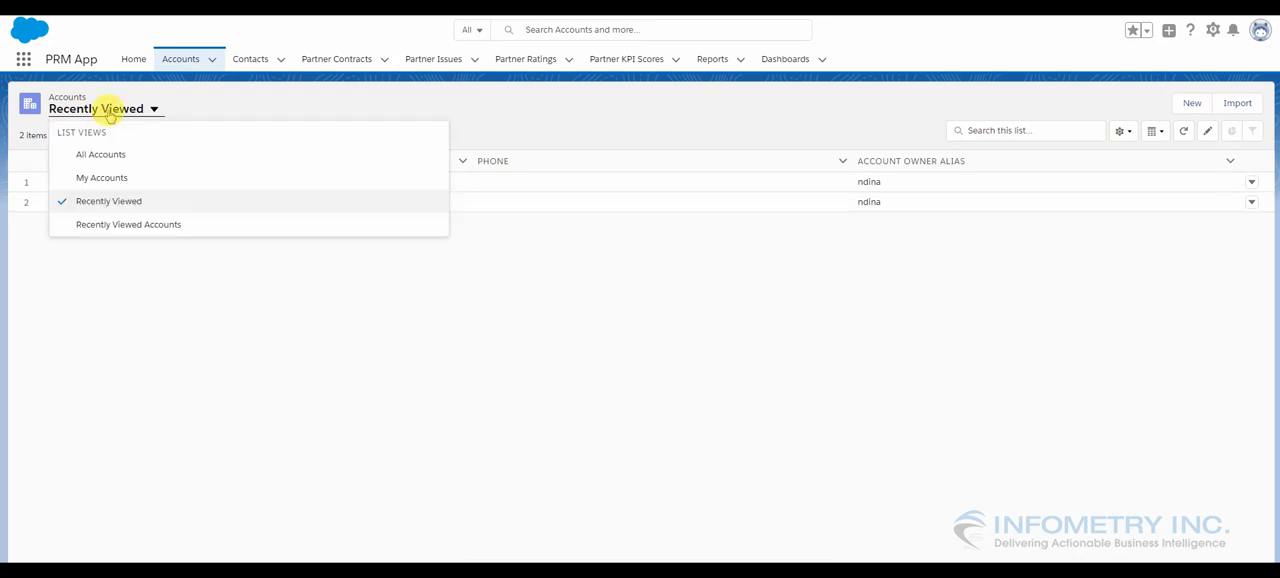
{"action": "left_click", "coordinate": [101, 177]}
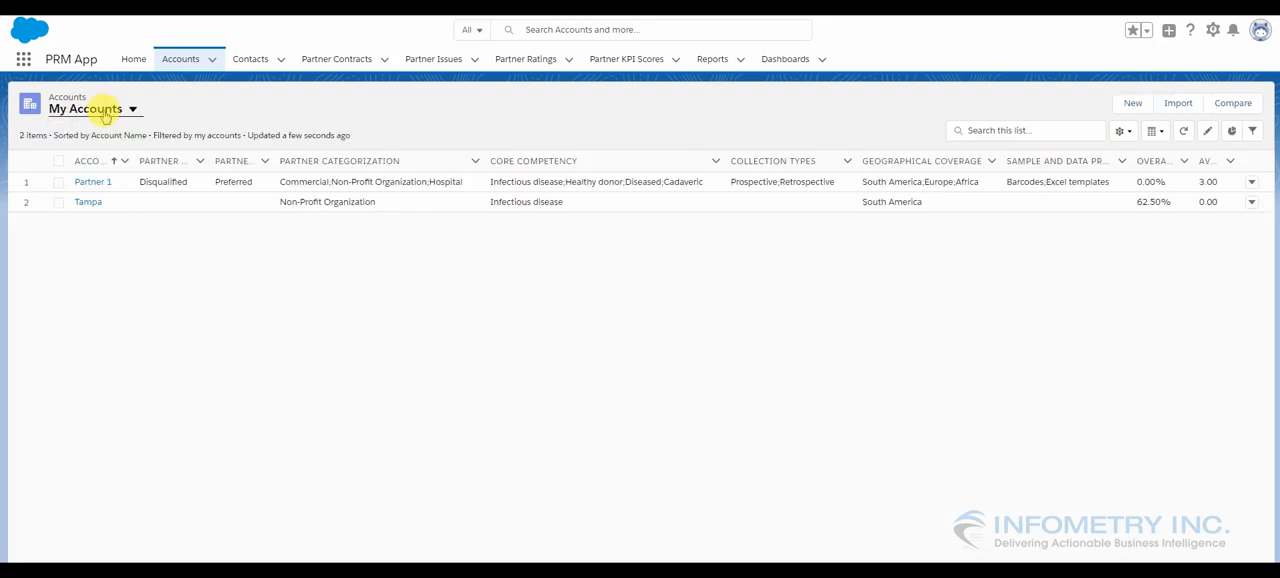
{"action": "left_click", "coordinate": [103, 110]}
{"action": "left_click", "coordinate": [100, 155]}
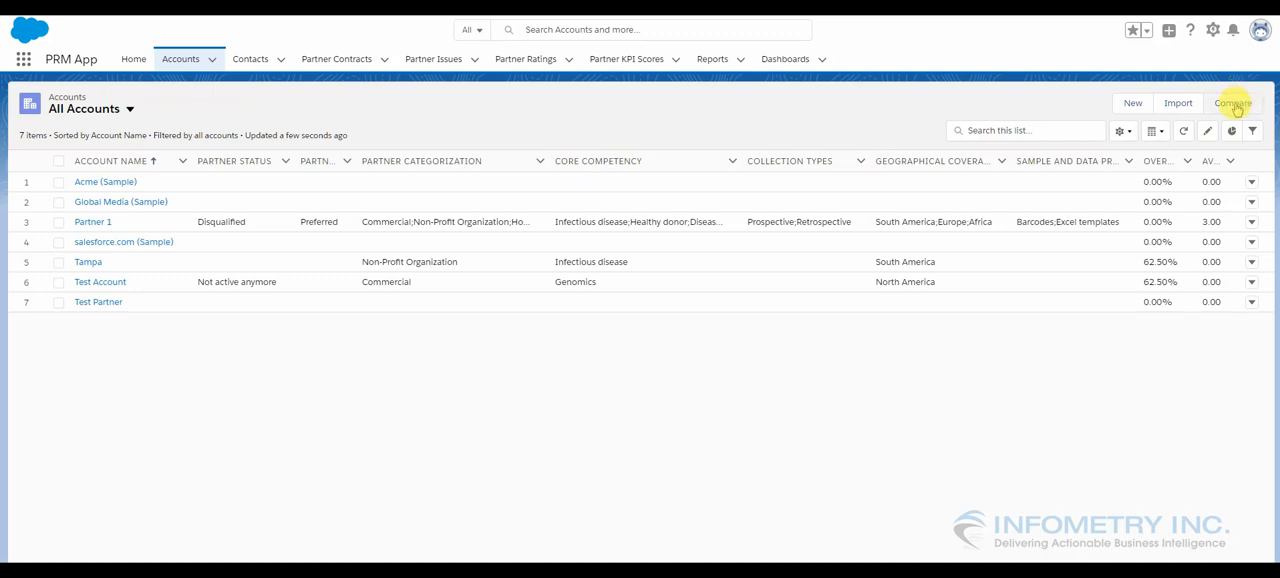
Compare the Partner 1 and Test Account records from the All Accounts list and review their side-by-side comparison table
{"action": "left_click", "coordinate": [59, 224]}
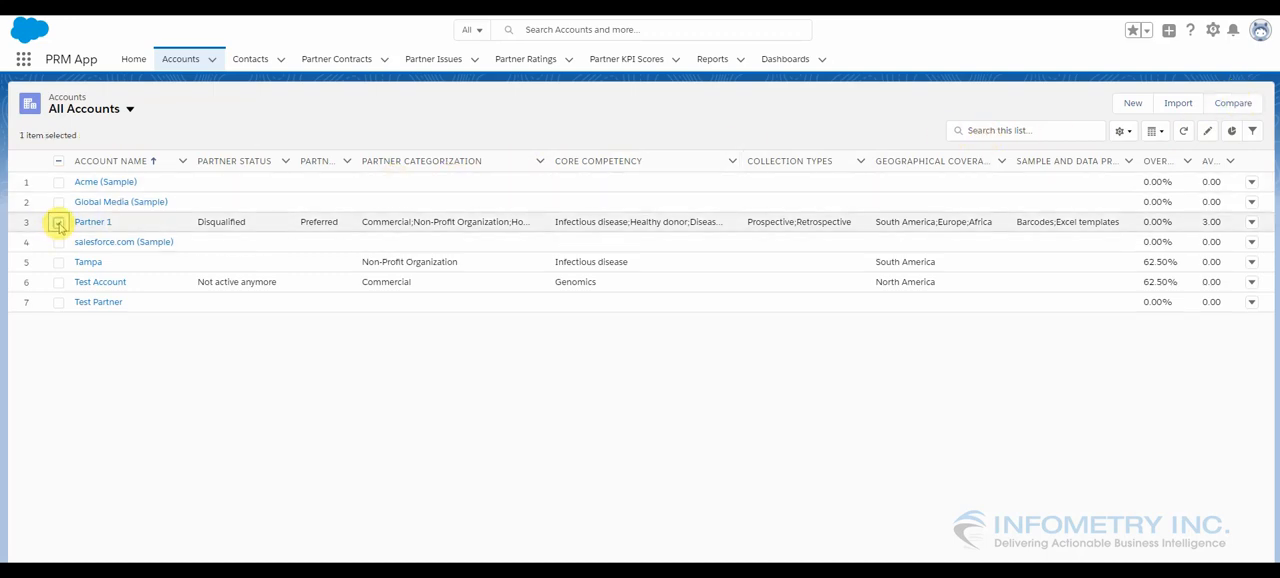
{"action": "left_click", "coordinate": [58, 283]}
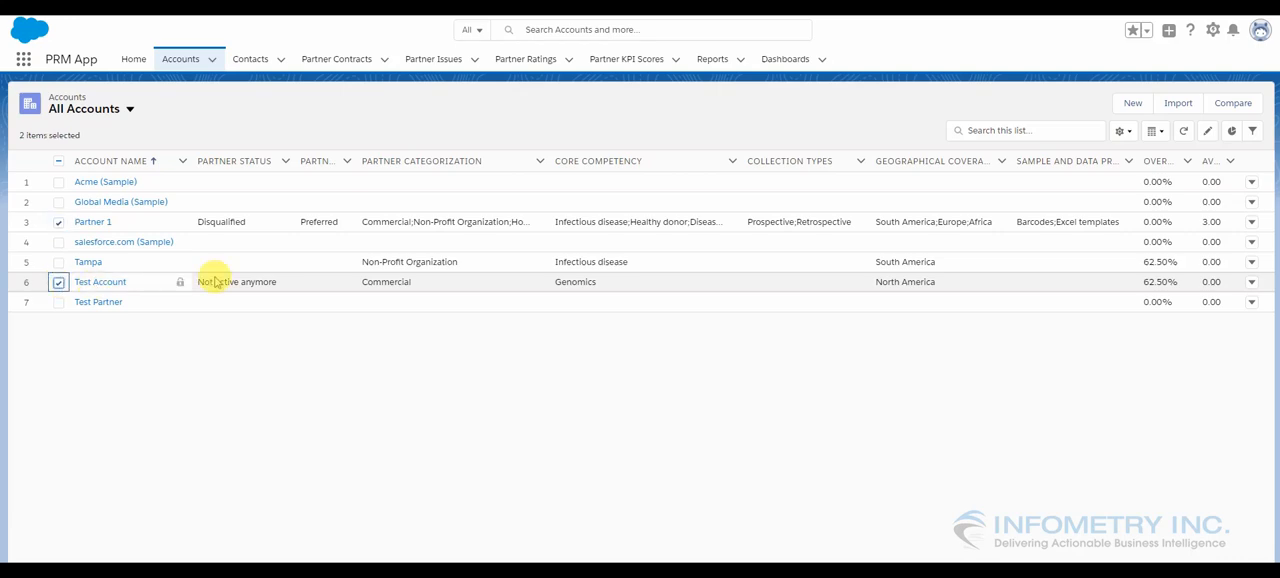
{"action": "left_click", "coordinate": [1219, 108]}
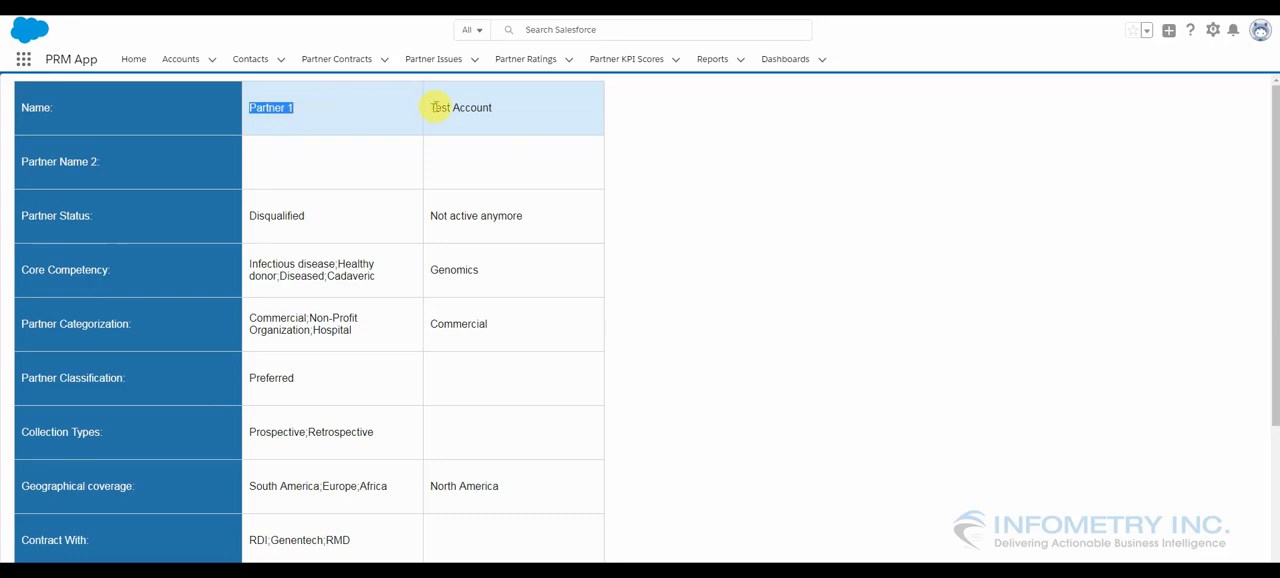
{"action": "left_click", "coordinate": [307, 114]}
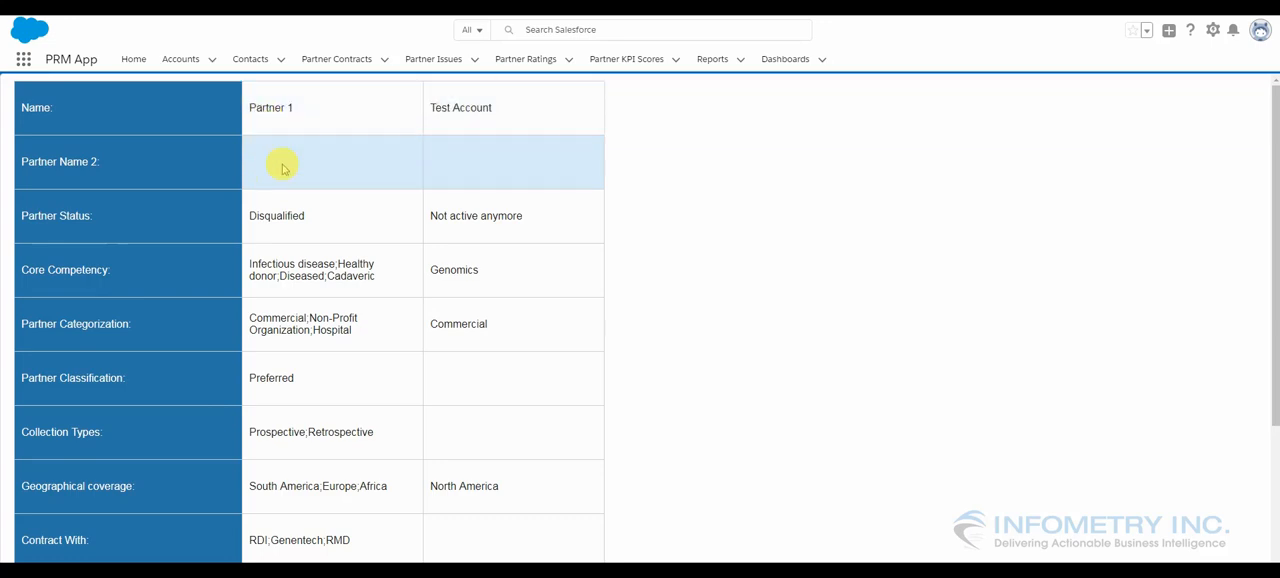
{"action": "mouse_move", "coordinate": [1272, 188]}
{"action": "left_mouse_down"}
{"action": "mouse_move", "coordinate": [1268, 383]}
{"action": "mouse_move", "coordinate": [1272, 194]}
{"action": "left_mouse_up"}
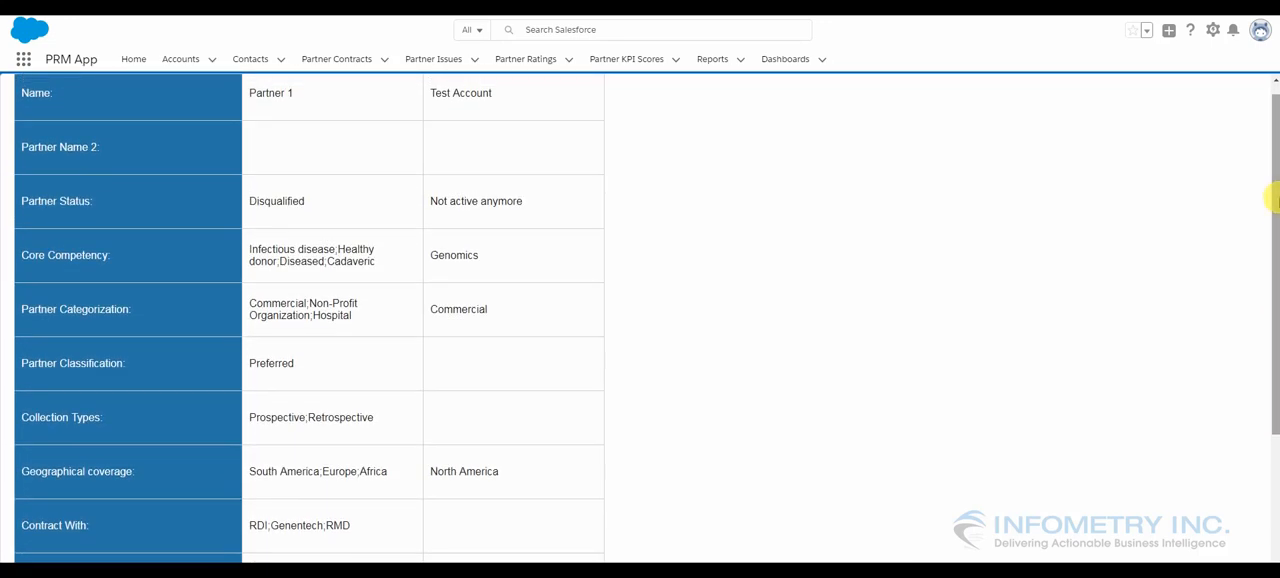
{"action": "left_click_drag", "start_coordinate": [1271, 271], "coordinate": [1271, 243]}
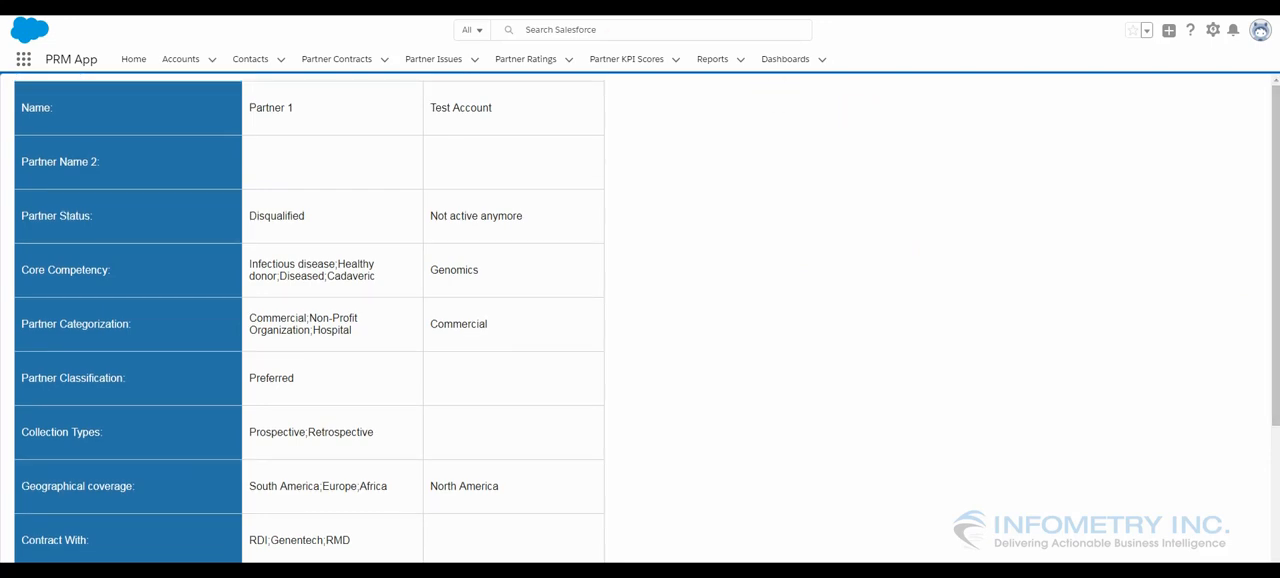
From the All Accounts list, compare Global Media (Sample), salesforce.com (Sample), Test Account and Test Partner, and review all rows of the comparison table
{"action": "key", "text": "alt+Left"}
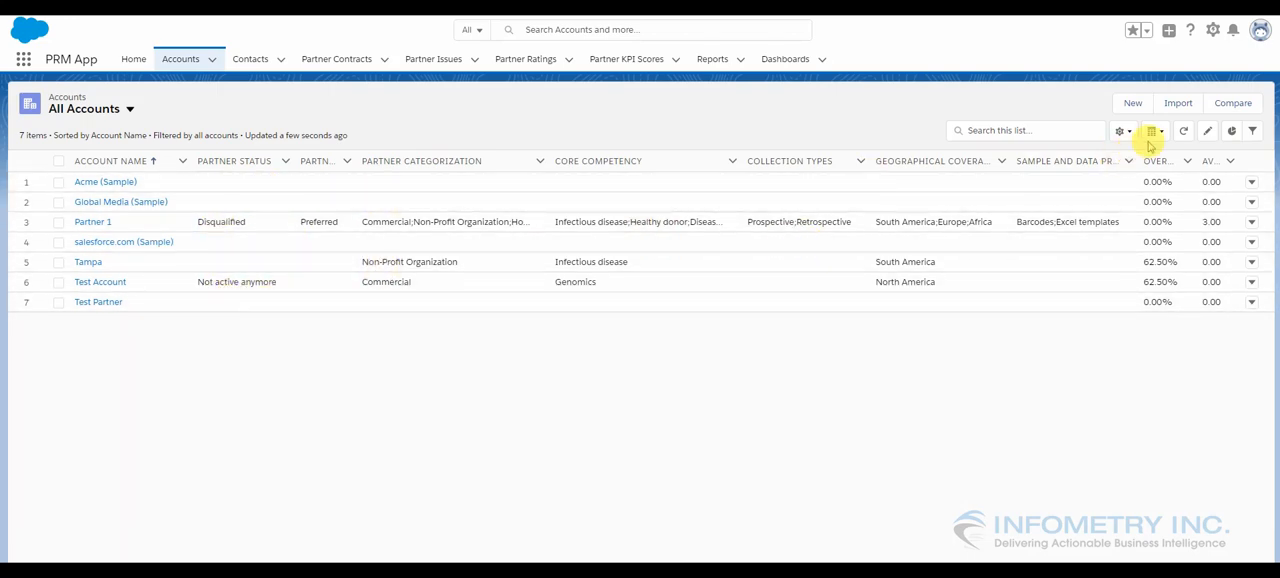
{"action": "left_click", "coordinate": [59, 203]}
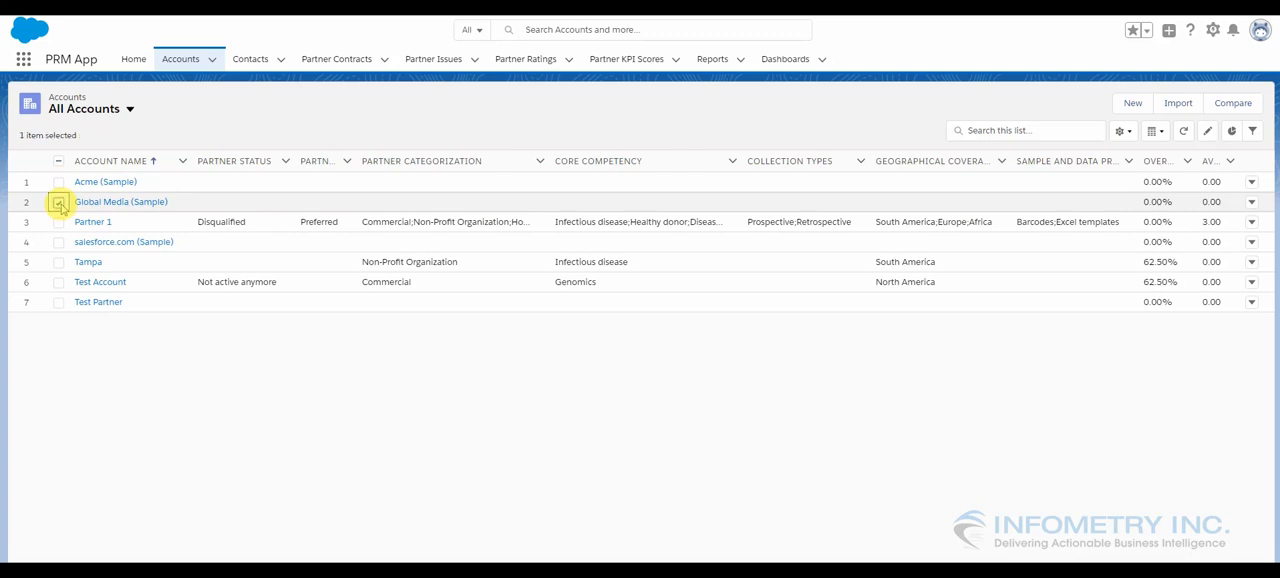
{"action": "left_click", "coordinate": [59, 283]}
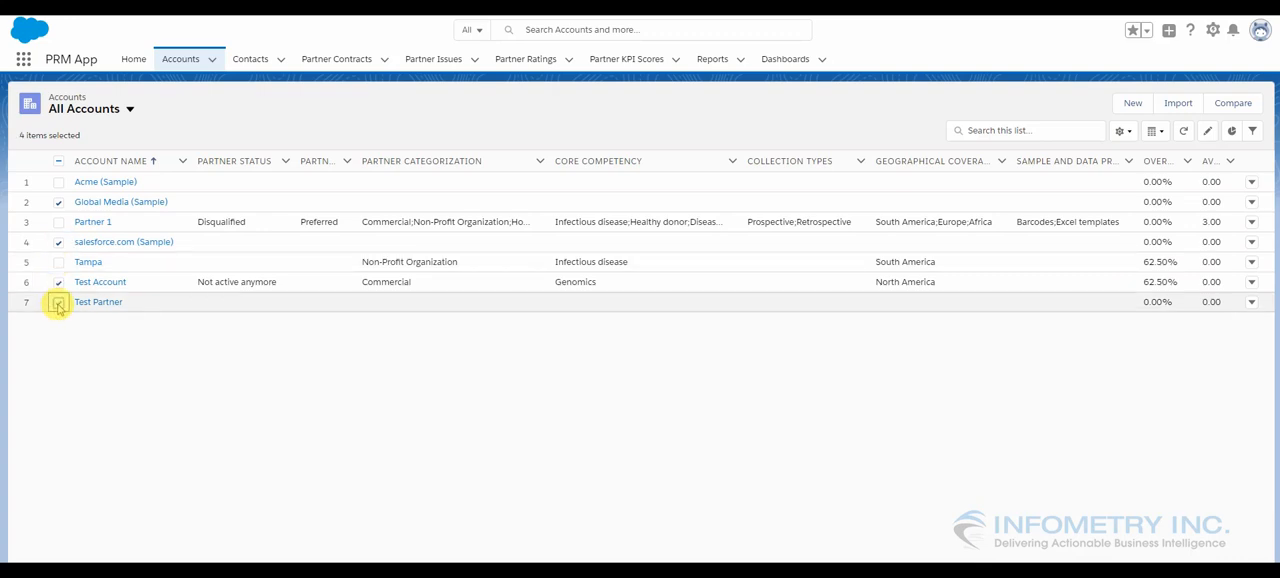
{"action": "left_click", "coordinate": [1236, 104]}
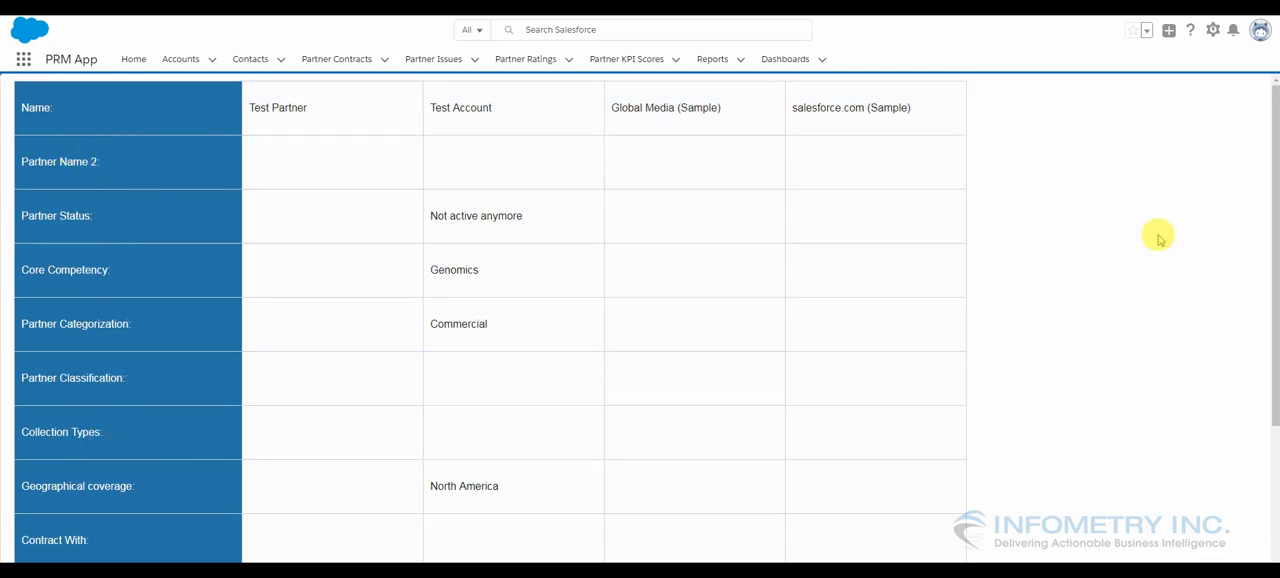
{"action": "left_click_drag", "start_coordinate": [1275, 218], "coordinate": [1275, 357]}
{"action": "scroll", "coordinate": [1275, 357], "scroll_direction": "down", "scroll_amount": 1}
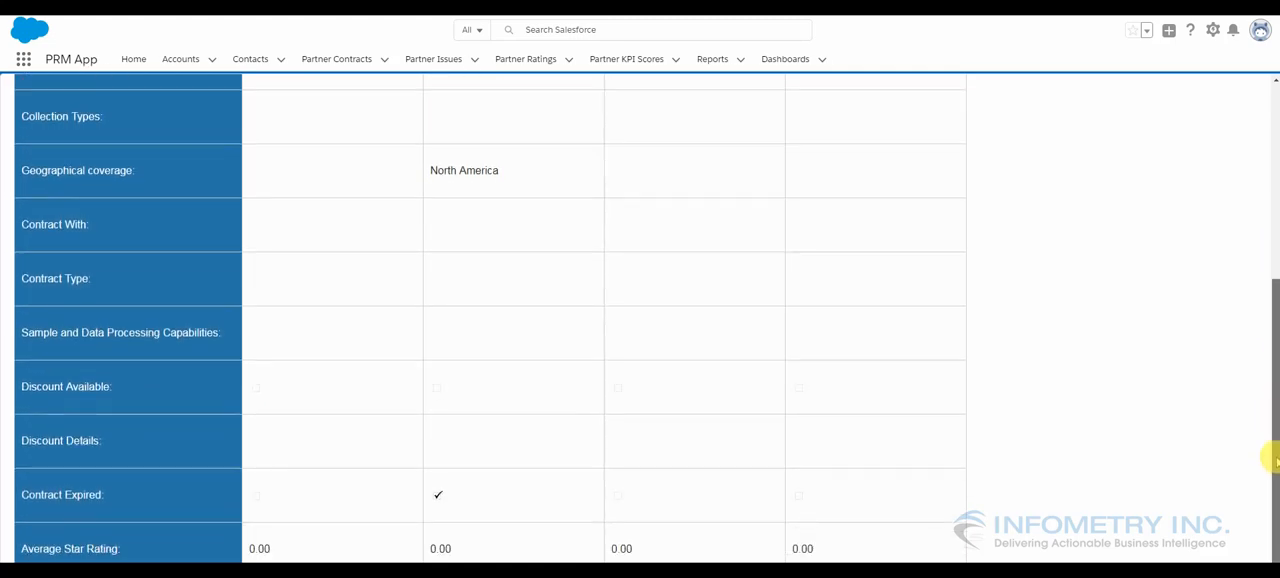
{"action": "left_click_drag", "start_coordinate": [1275, 453], "coordinate": [1274, 200]}
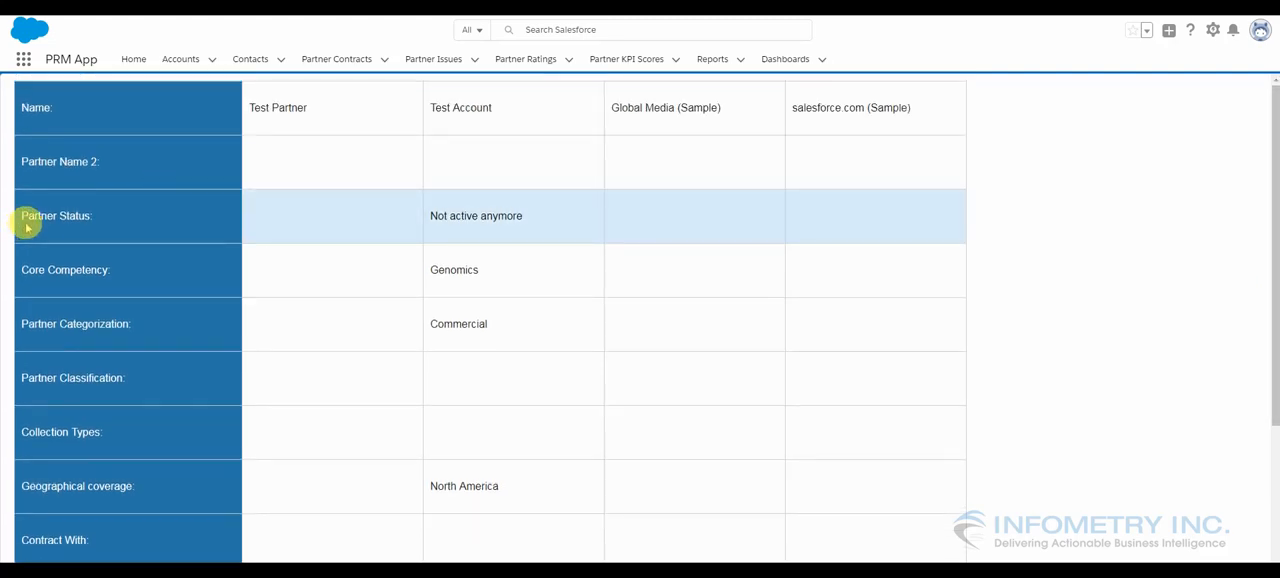